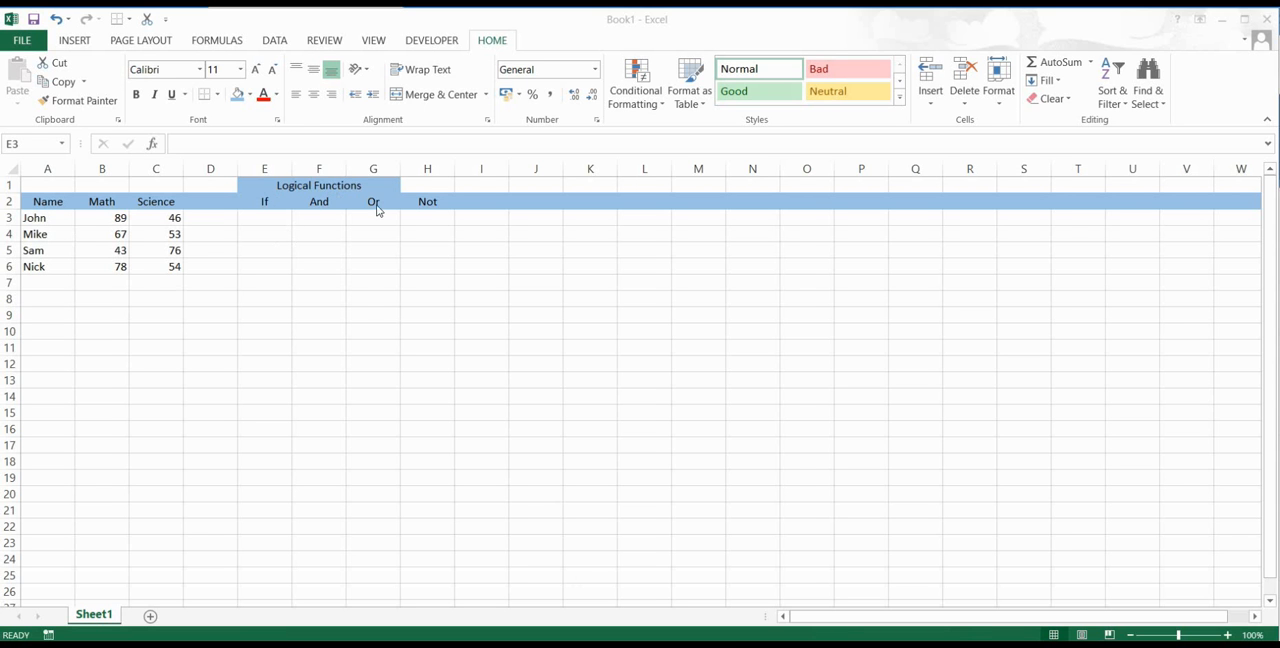
Step: Enter the formula =IF(B3>50,"Pass","Fail") in cell E3 to grade the first student's Math score
left_click(266, 215)
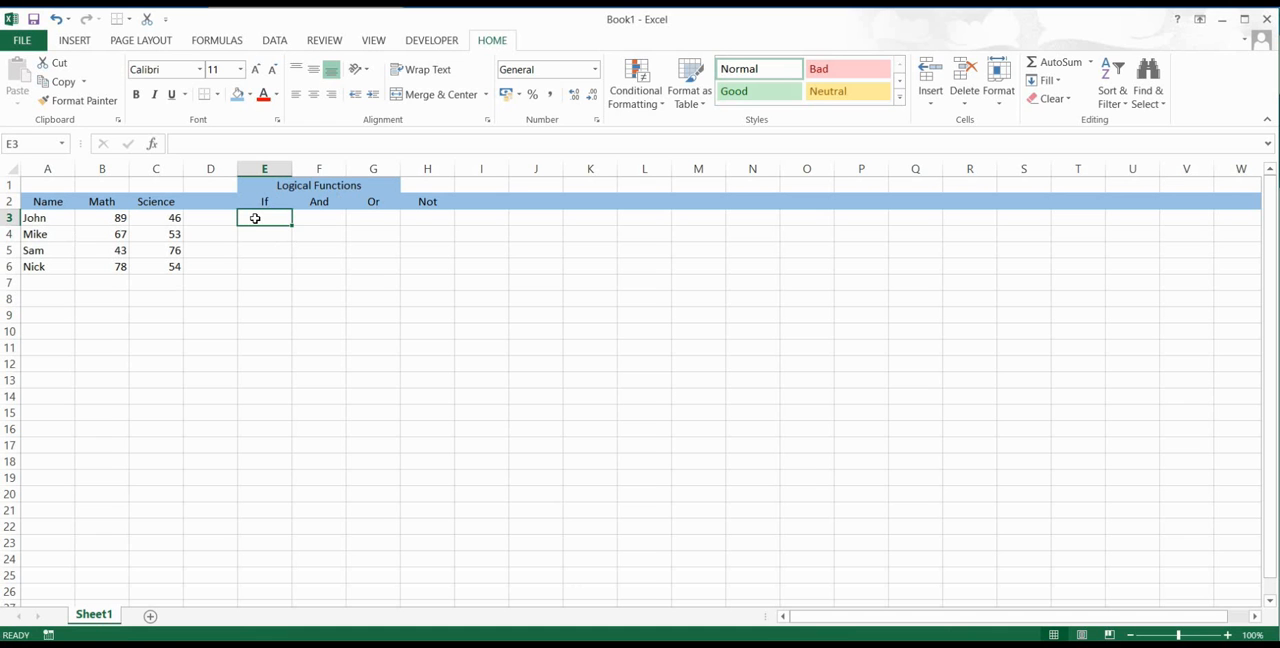
type("=if")
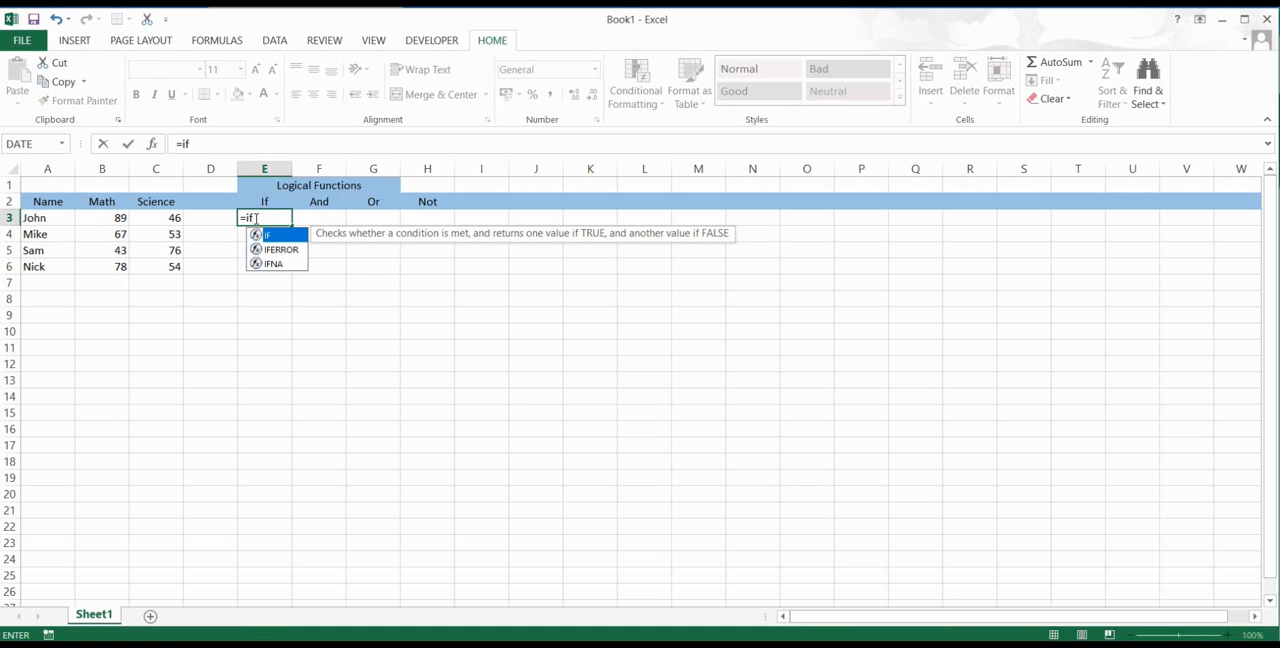
key("Tab")
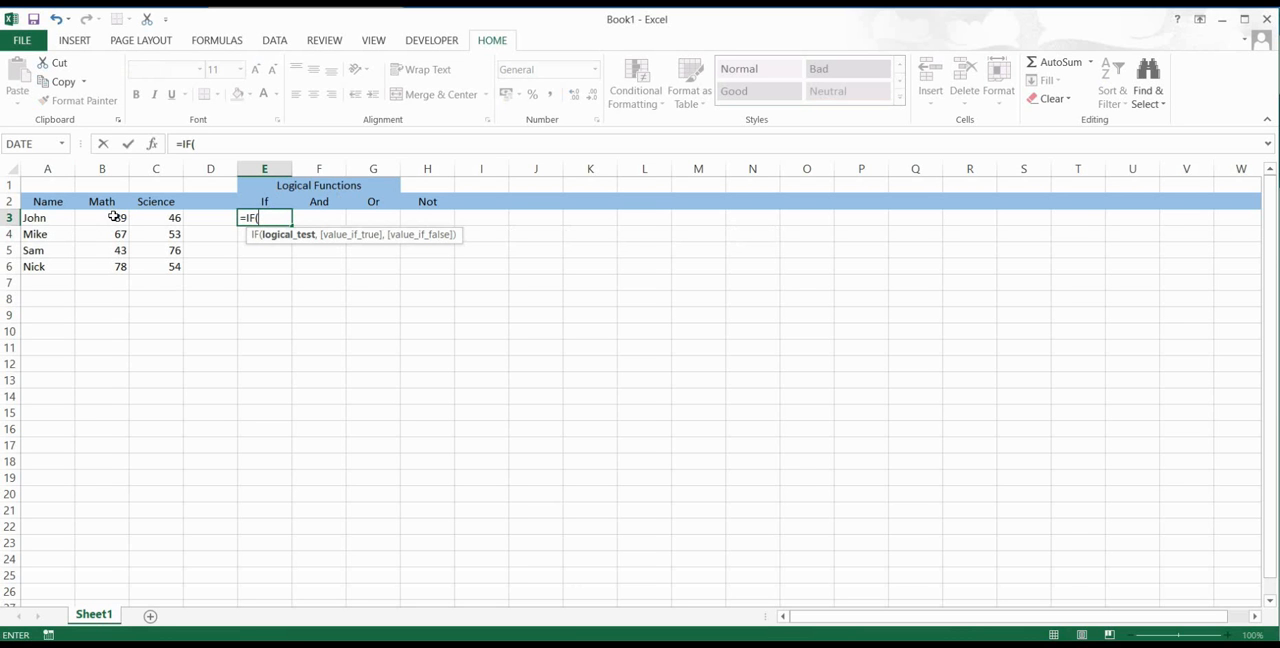
type("b3")
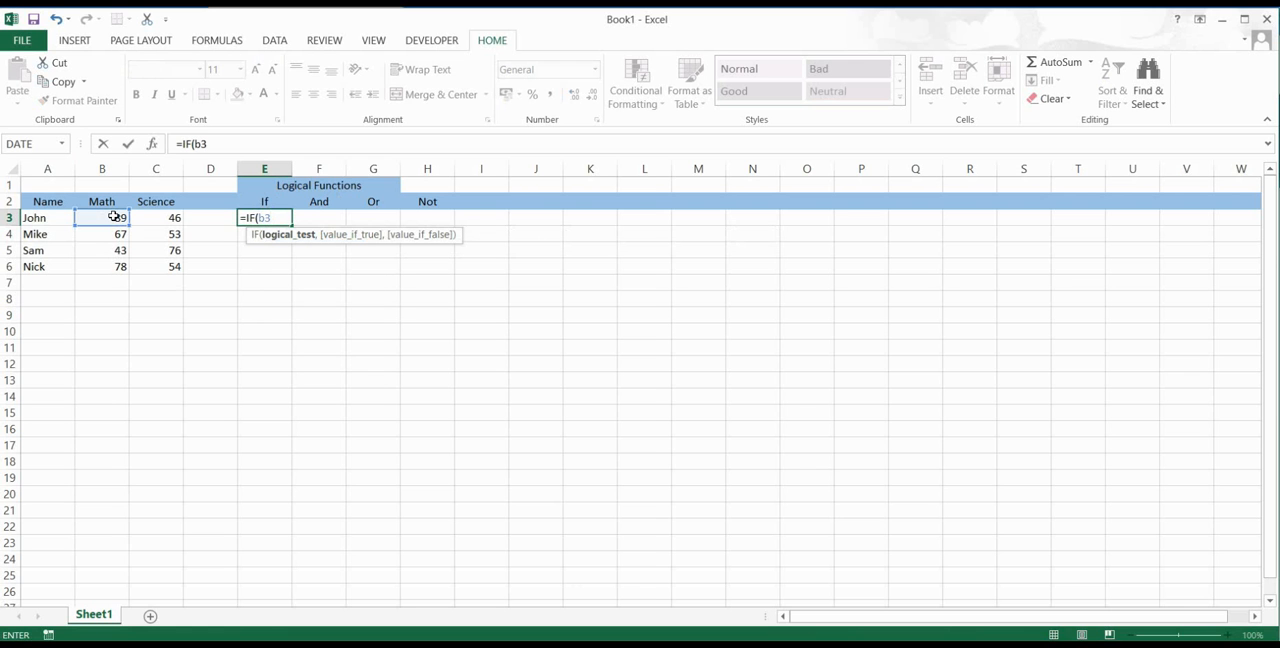
type(">50,\"")
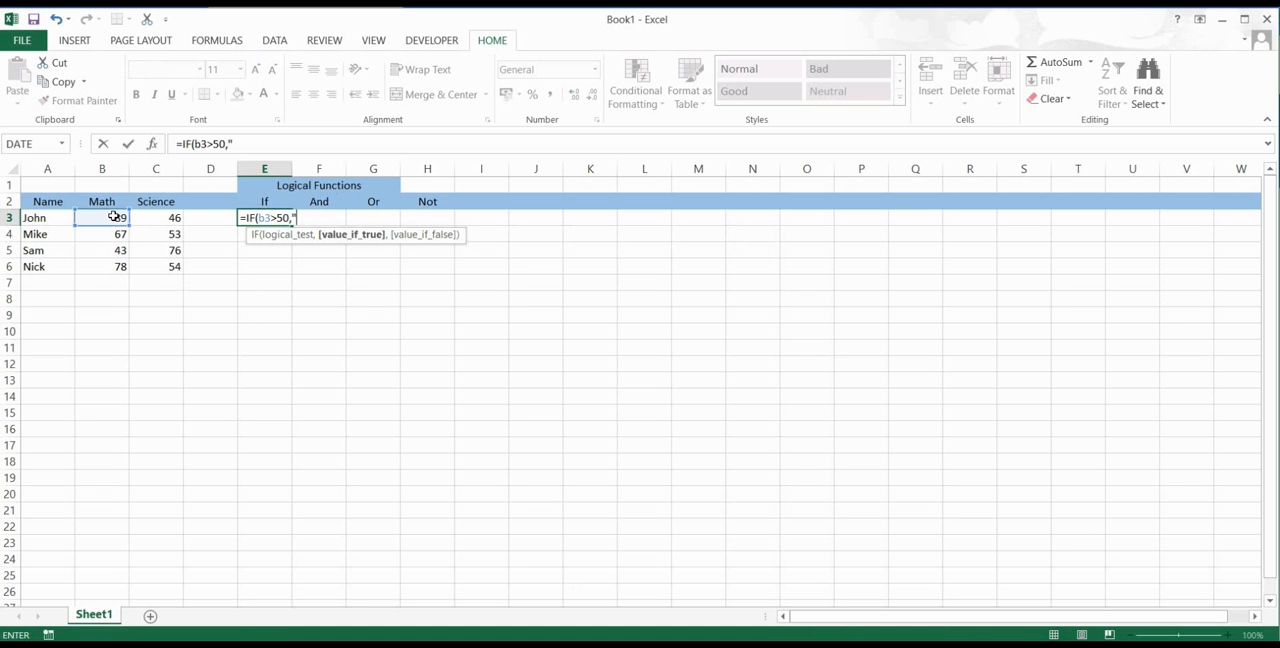
type("Pass\",\"")
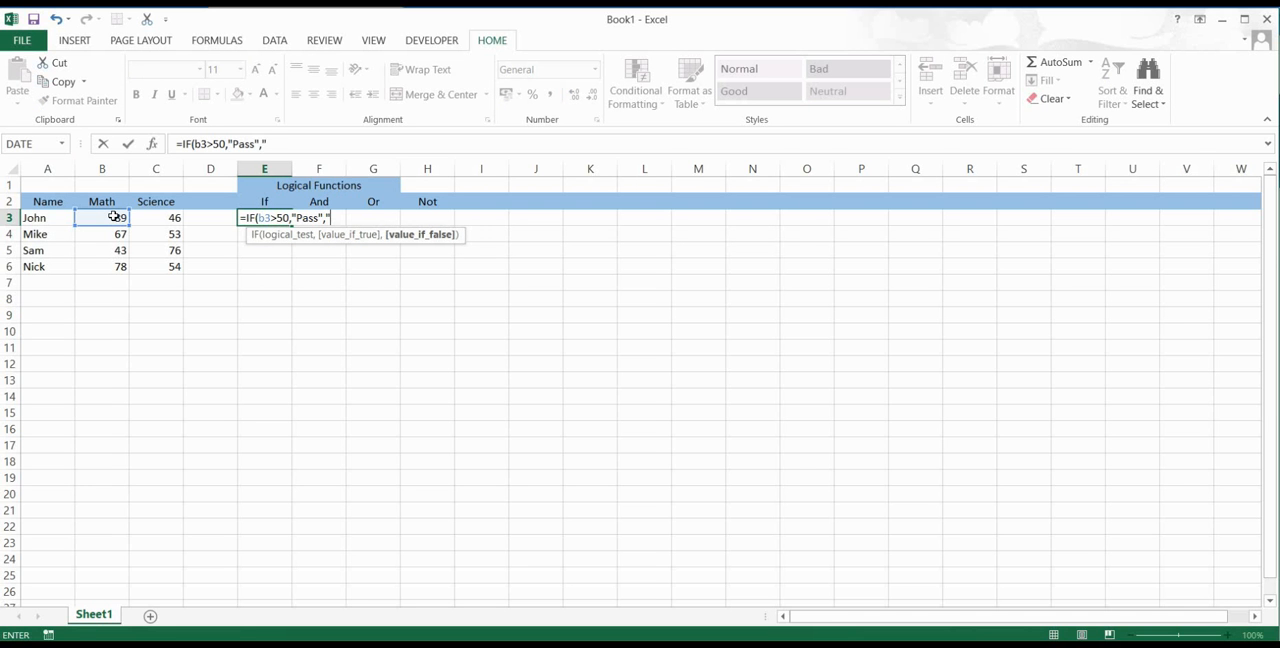
type("Fail\")")
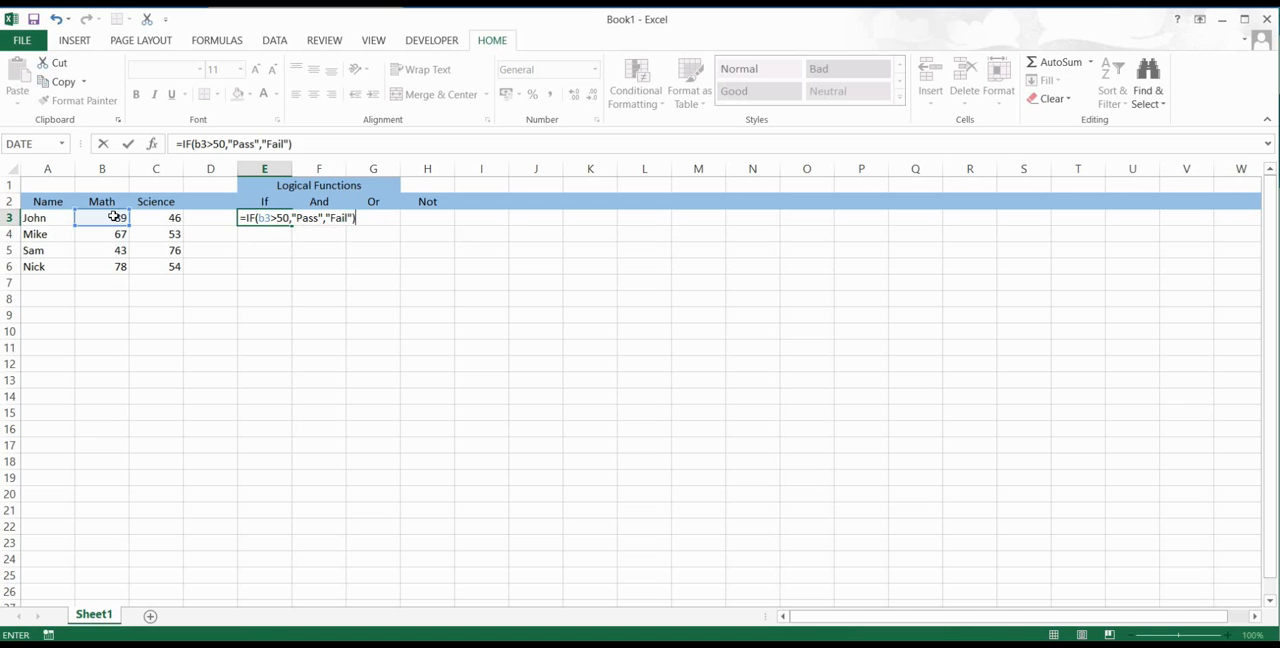
key("Return")
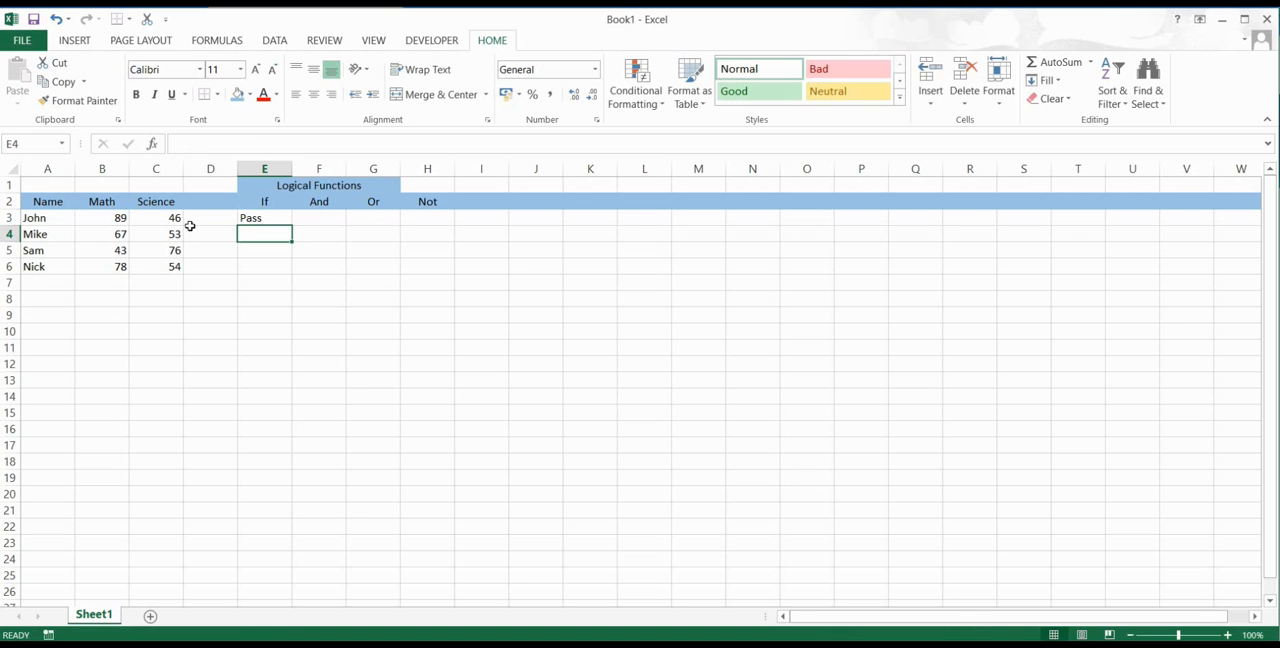
Step: Fill the IF formula from E3 down to E6 and check the formula copied into E5
left_click(262, 217)
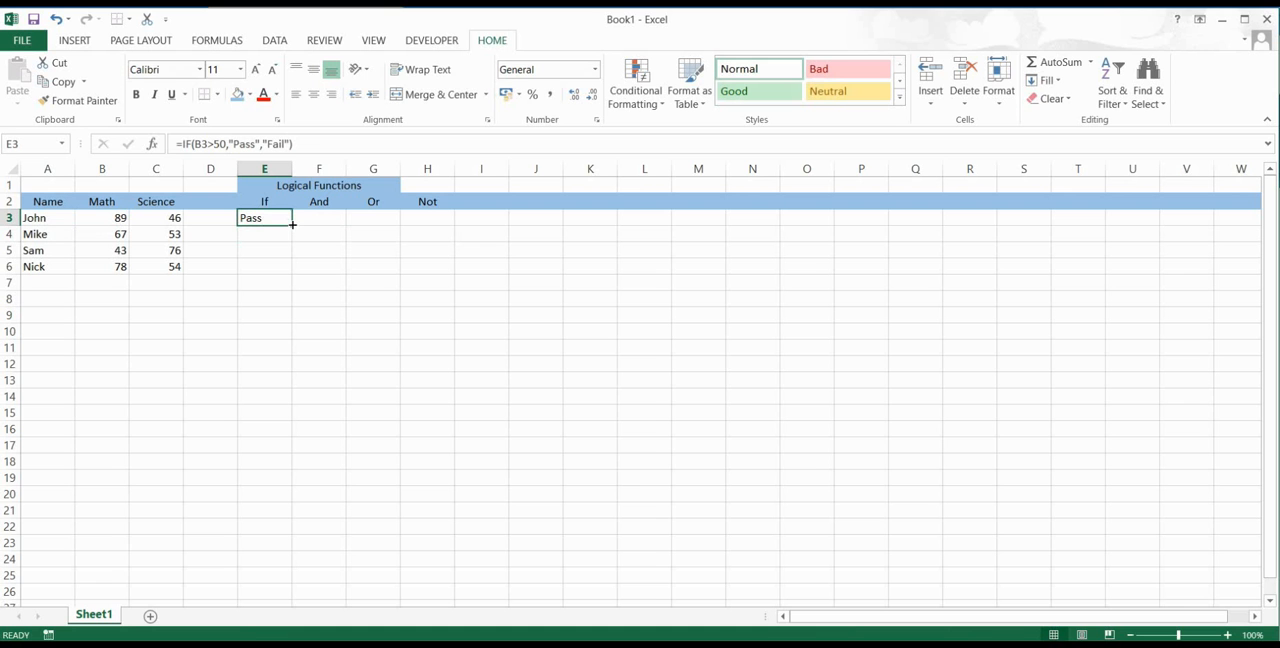
left_click_drag(292, 225, 292, 272)
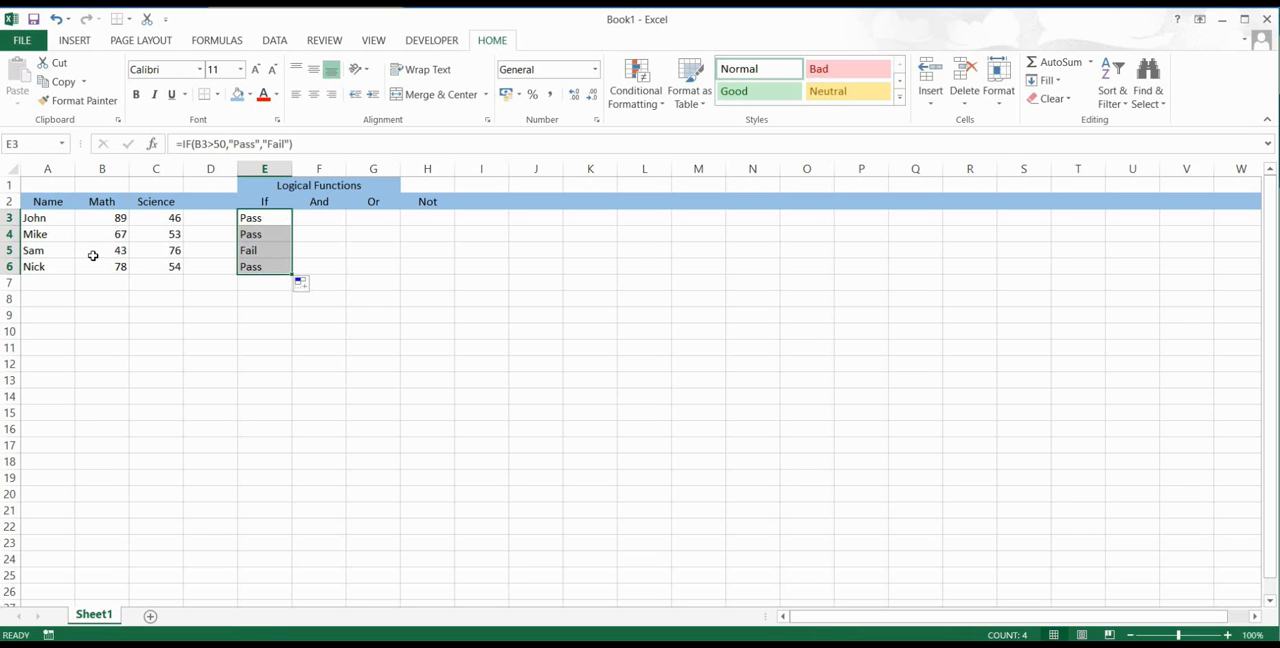
left_click(258, 253)
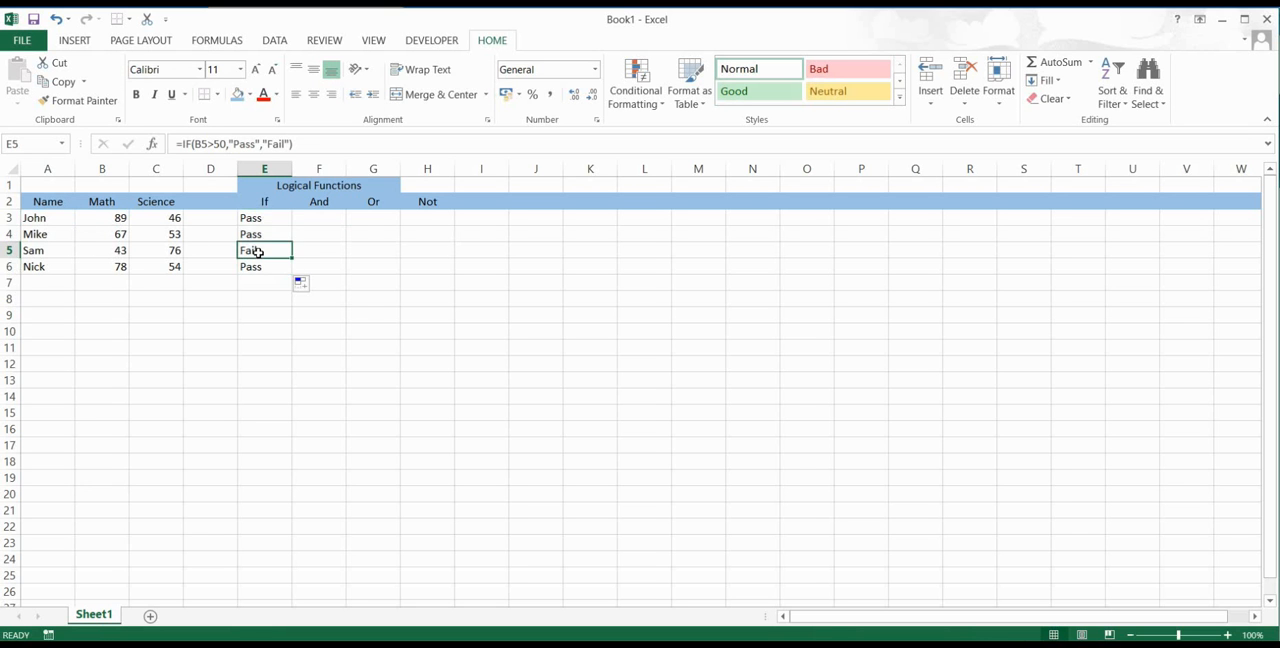
left_click(268, 225)
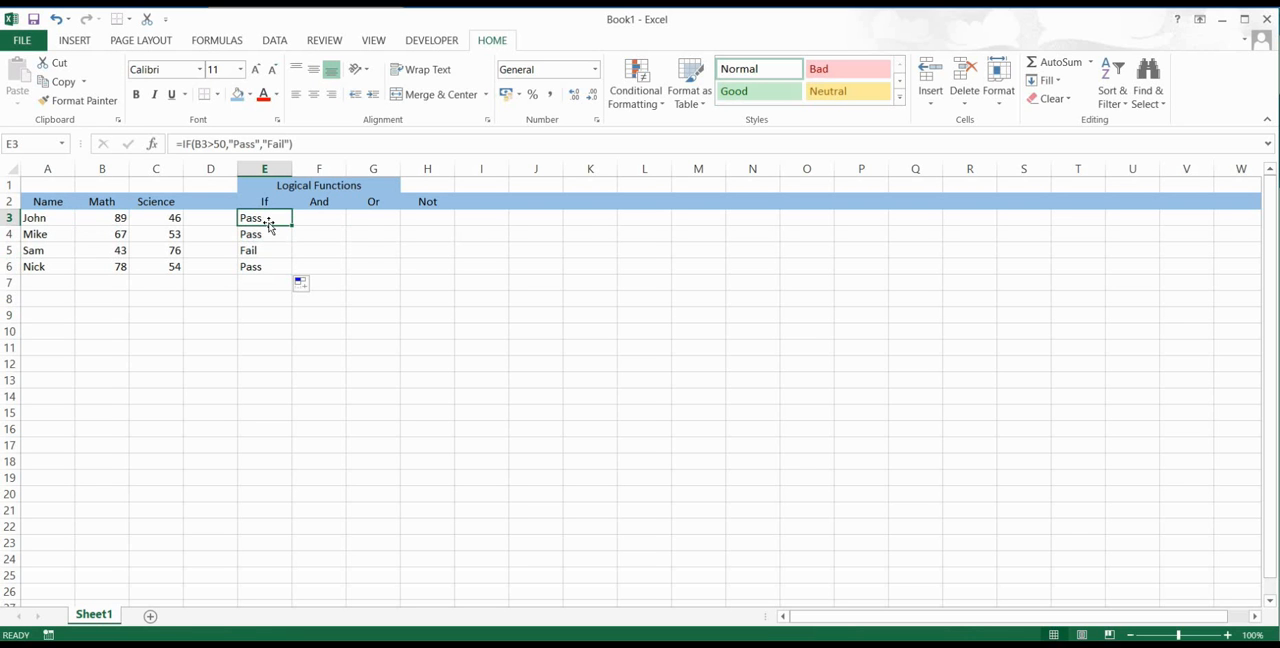
Step: Enter the formula =AND(B3>50,C3>50) in cell F3 to test the first student's Math and Science scores
left_click(320, 220)
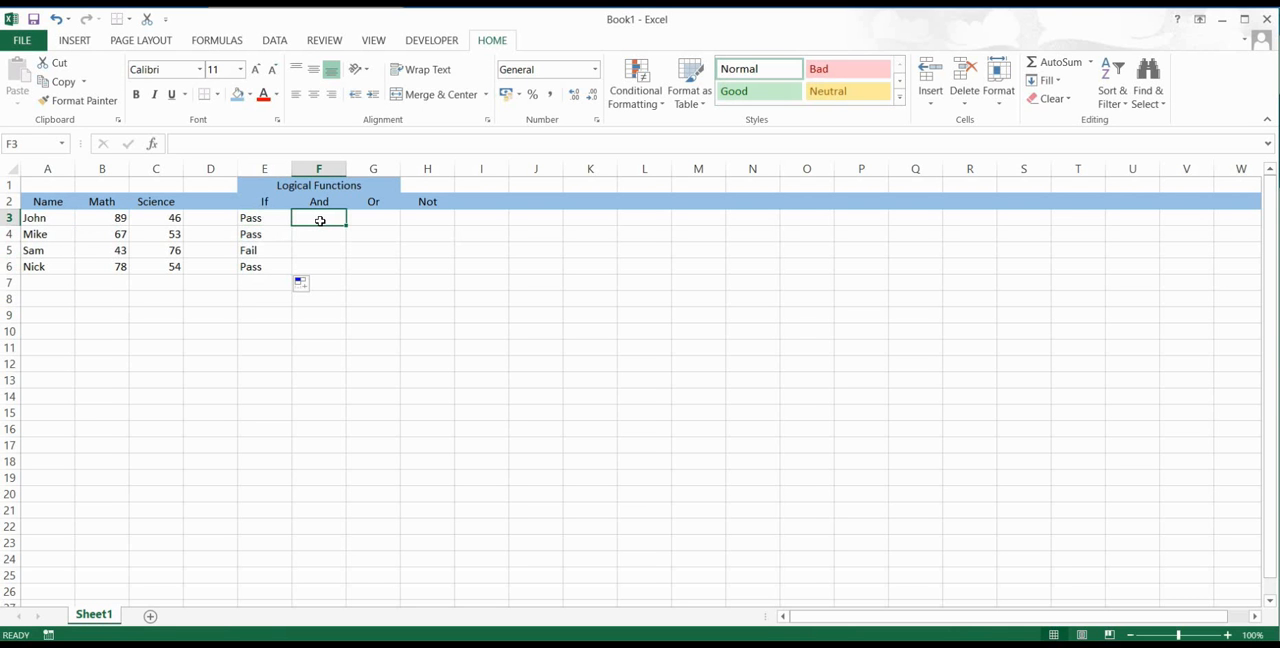
type("=")
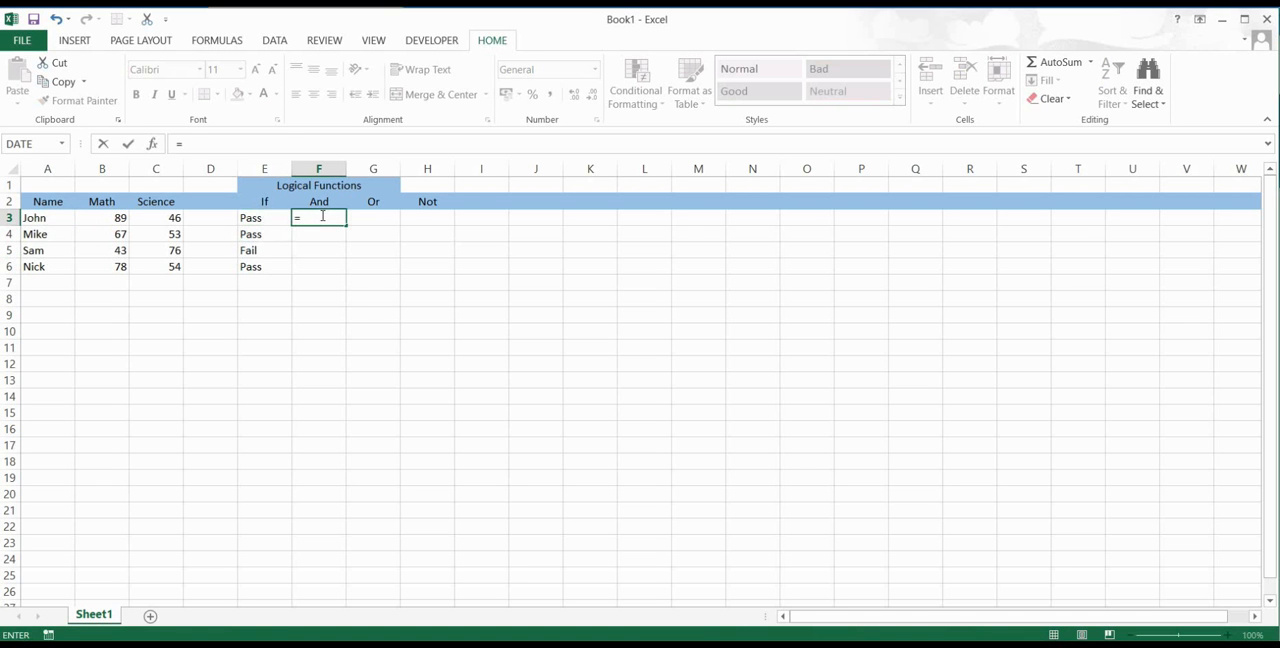
type("And")
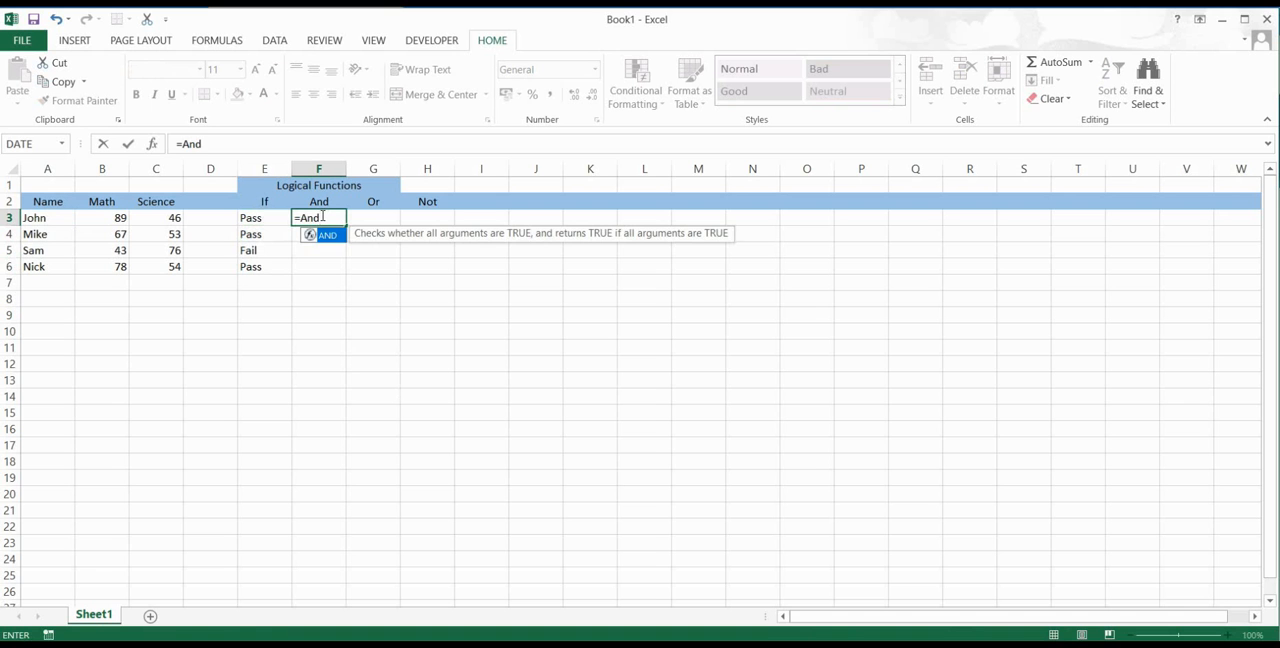
key("Tab")
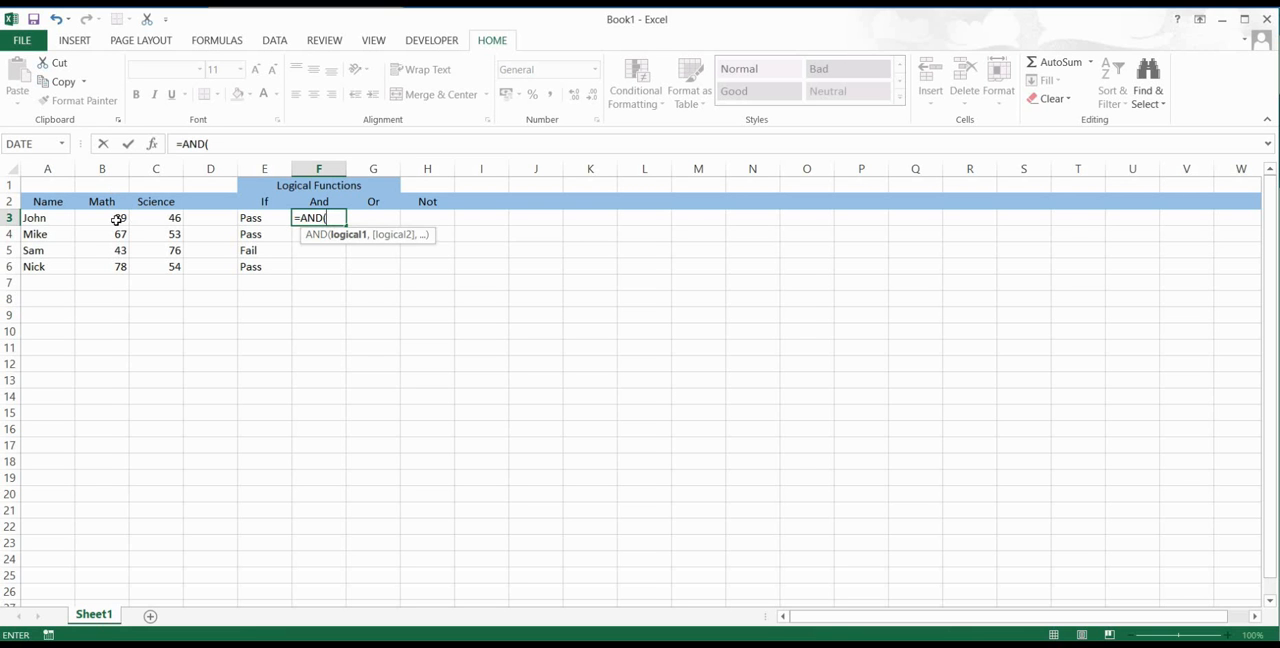
type("b3")
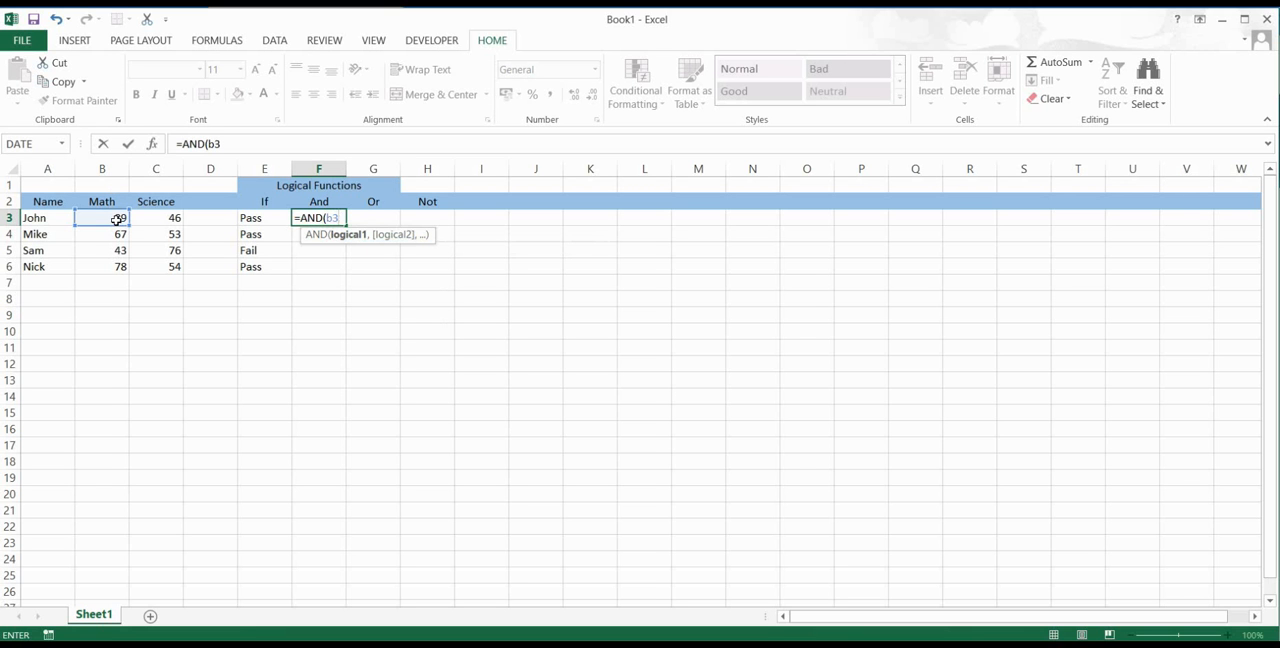
type(">50,")
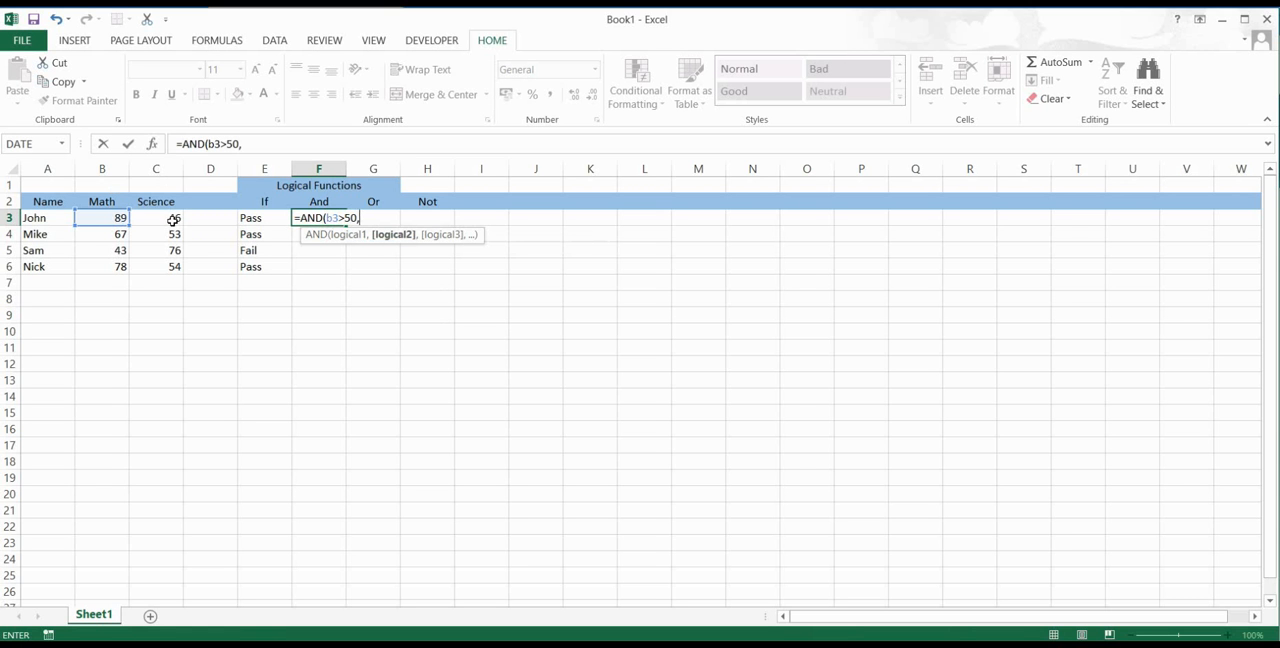
type("c3")
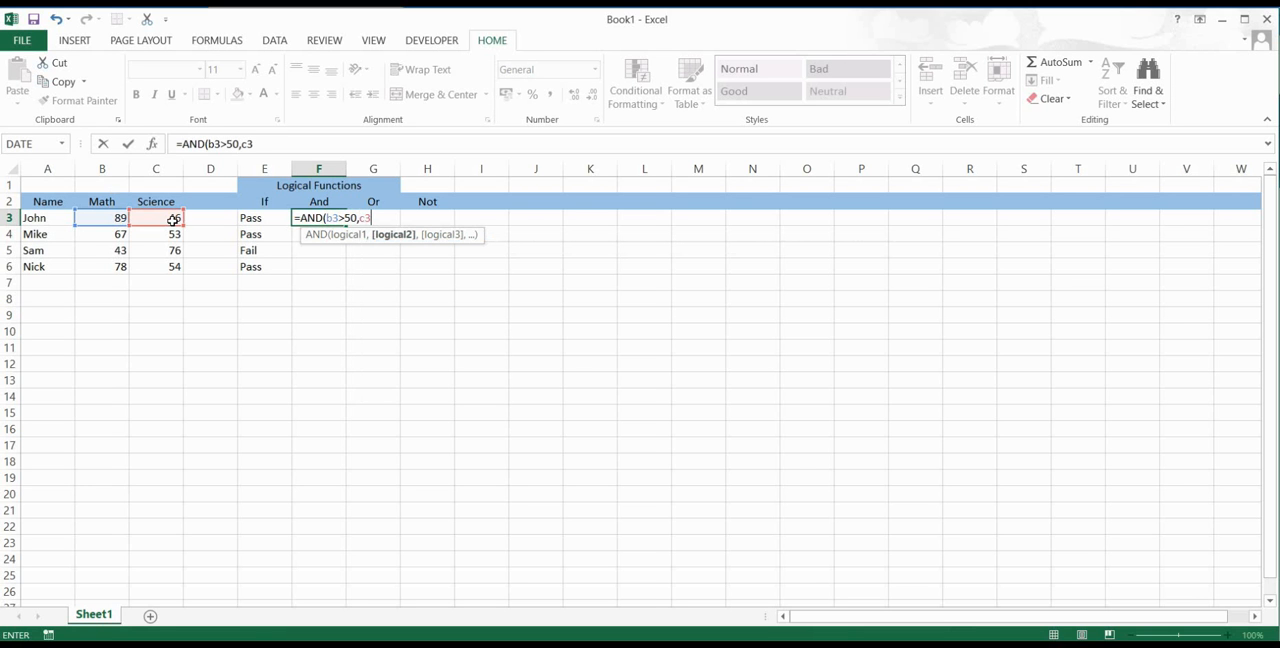
type(">50)")
key("Return")
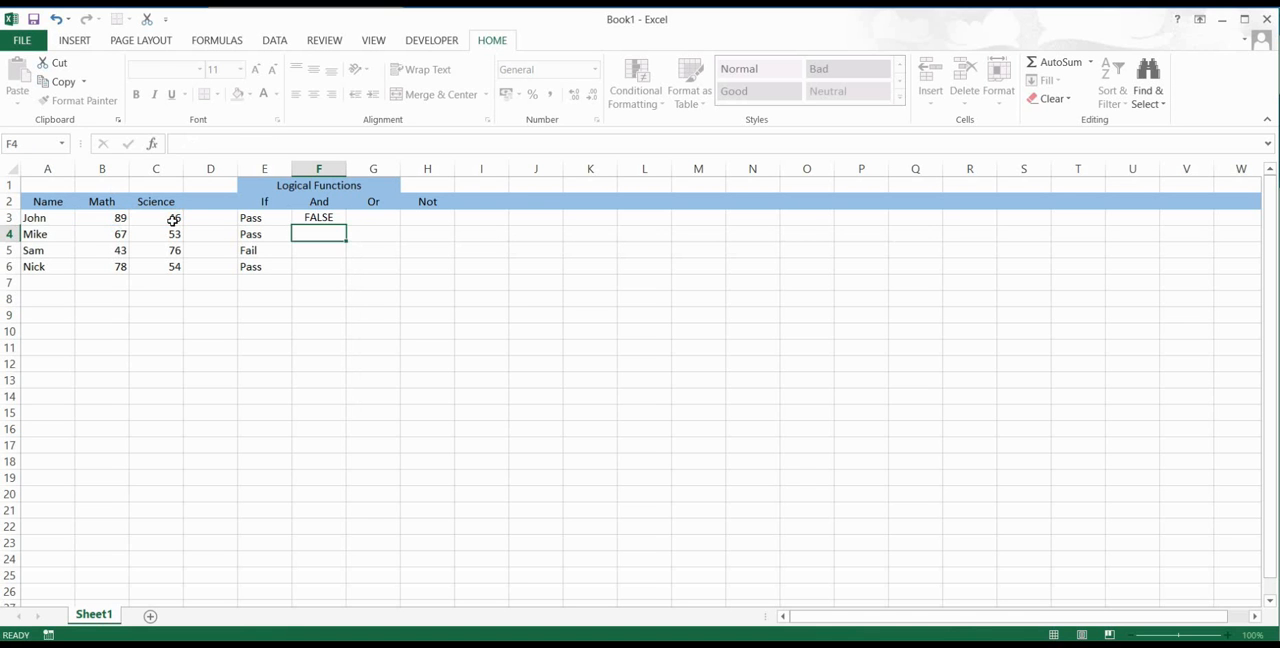
Step: Fill the AND formula from F3 down to F6 and check the formula copied into F4
left_click(313, 220)
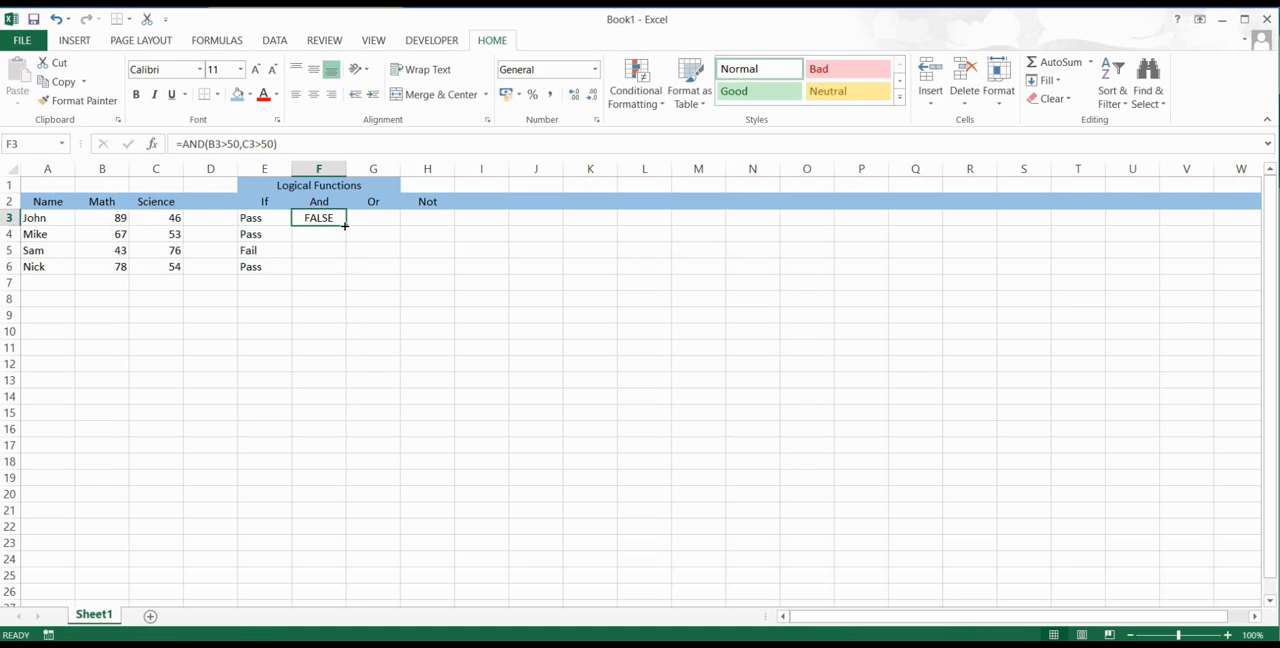
left_click_drag(345, 226, 347, 273)
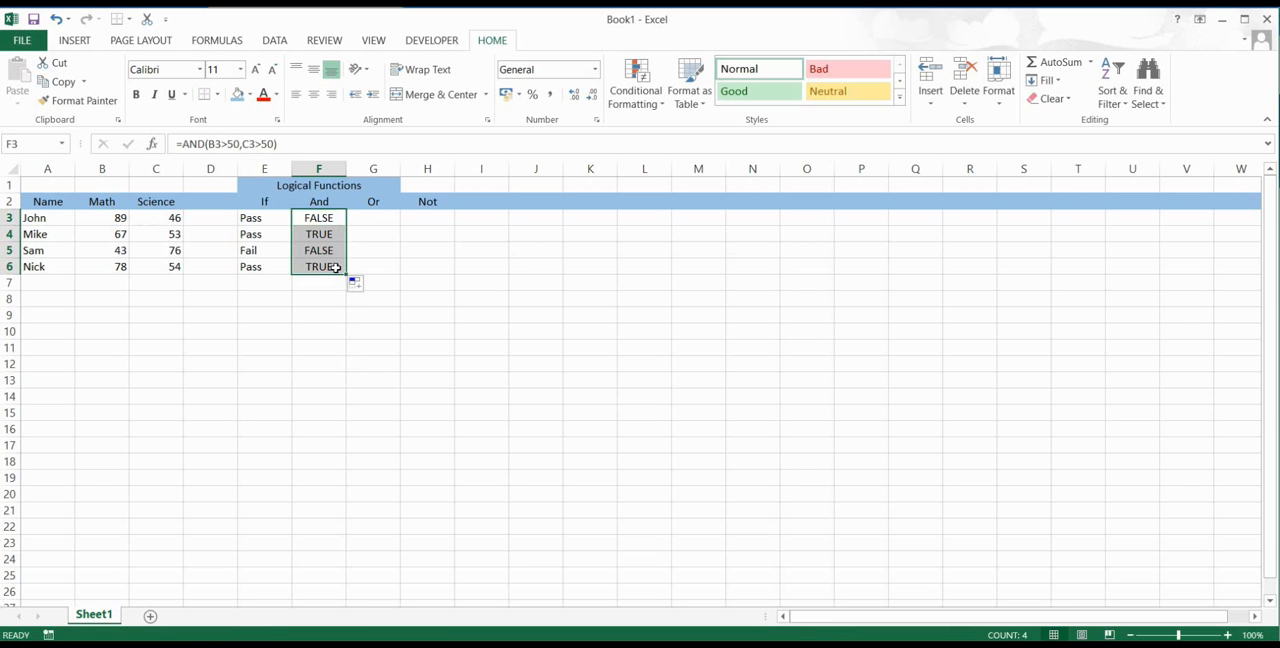
left_click(316, 232)
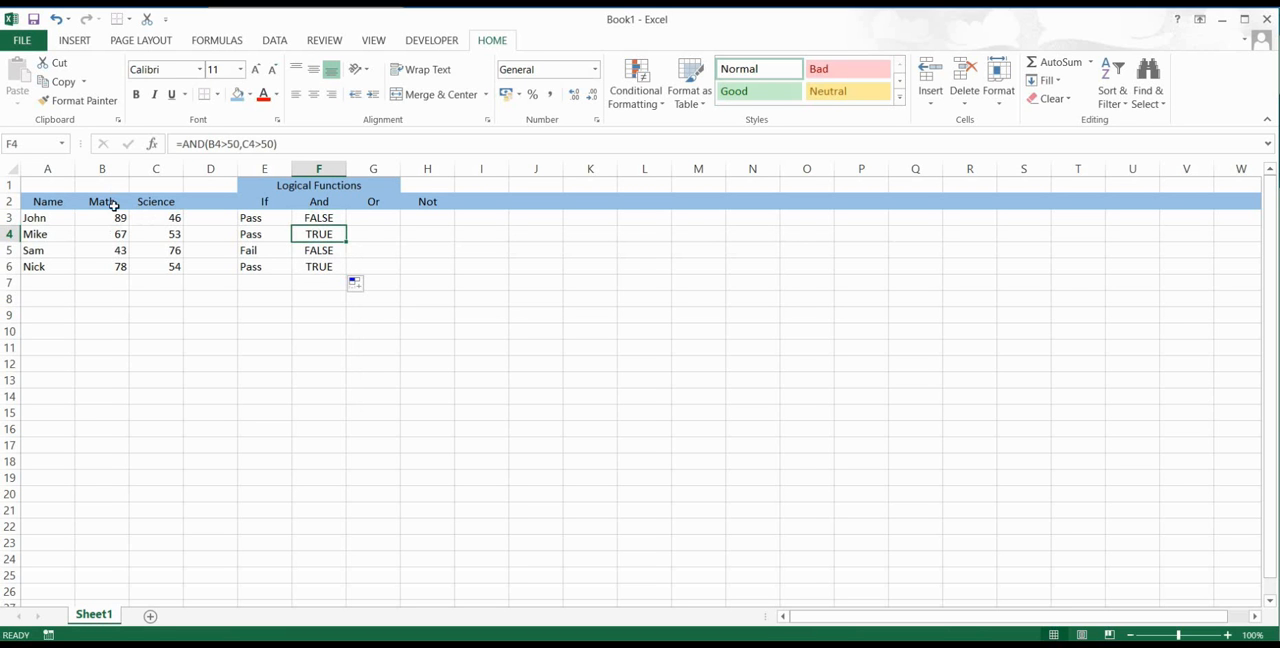
left_click(325, 218)
left_click(373, 219)
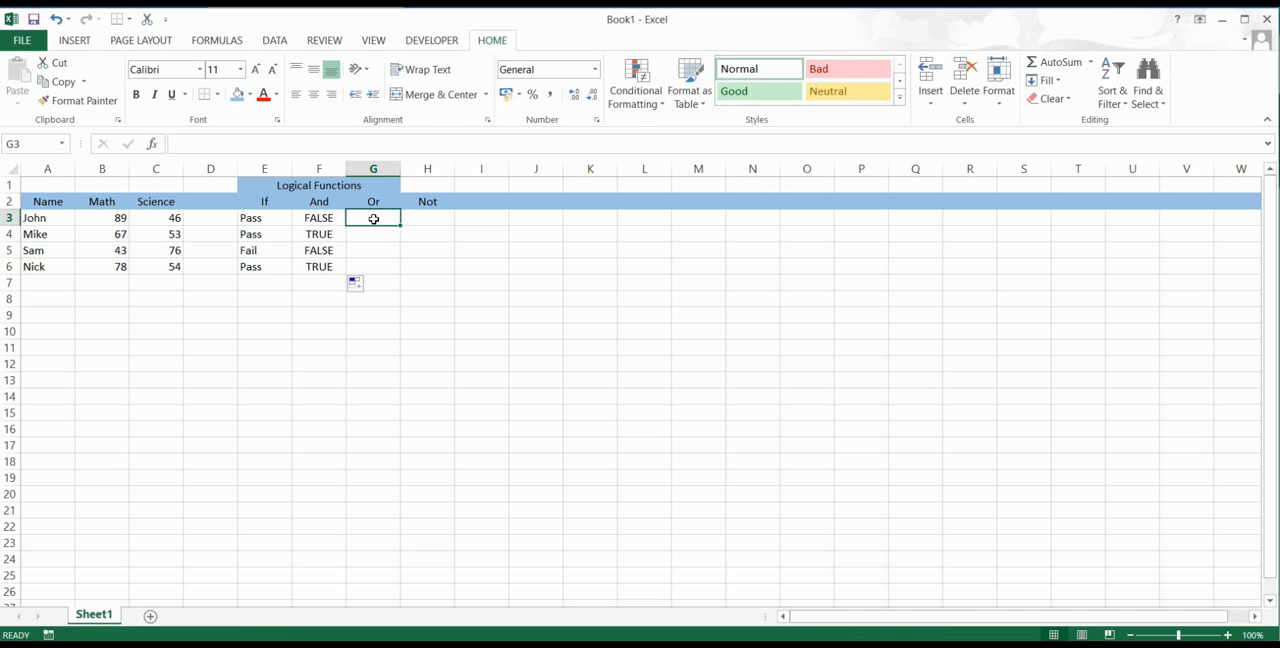
type("=")
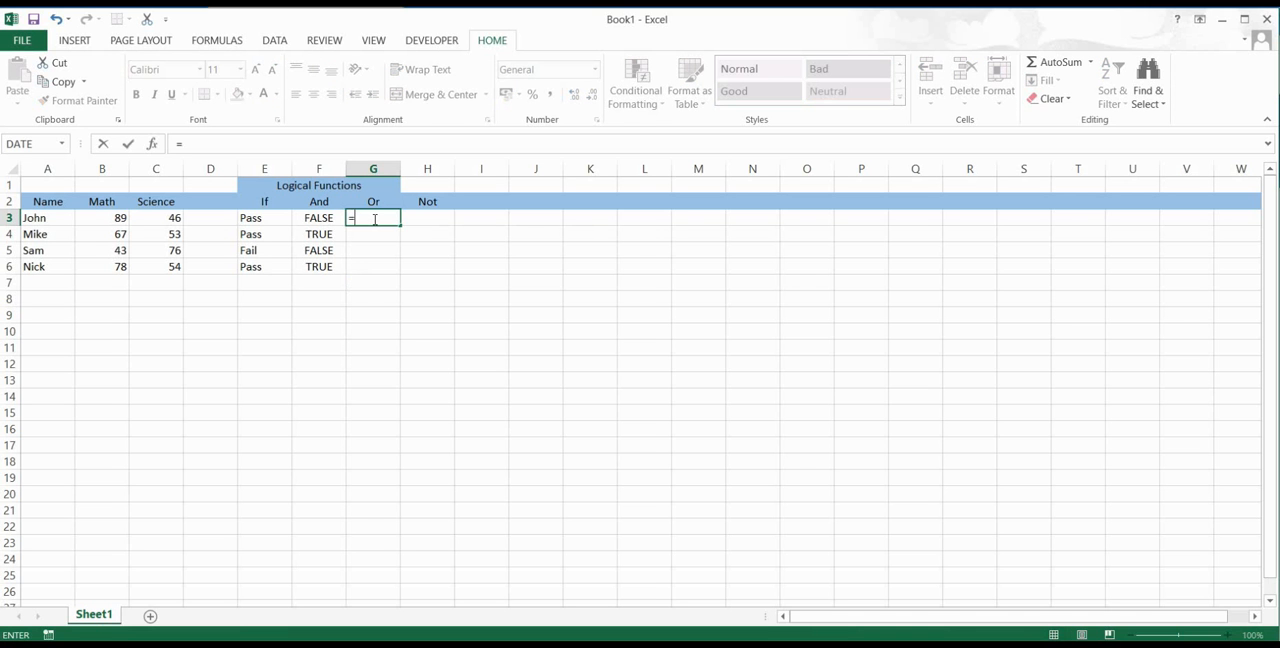
type("o")
key("Escape")
key("Escape")
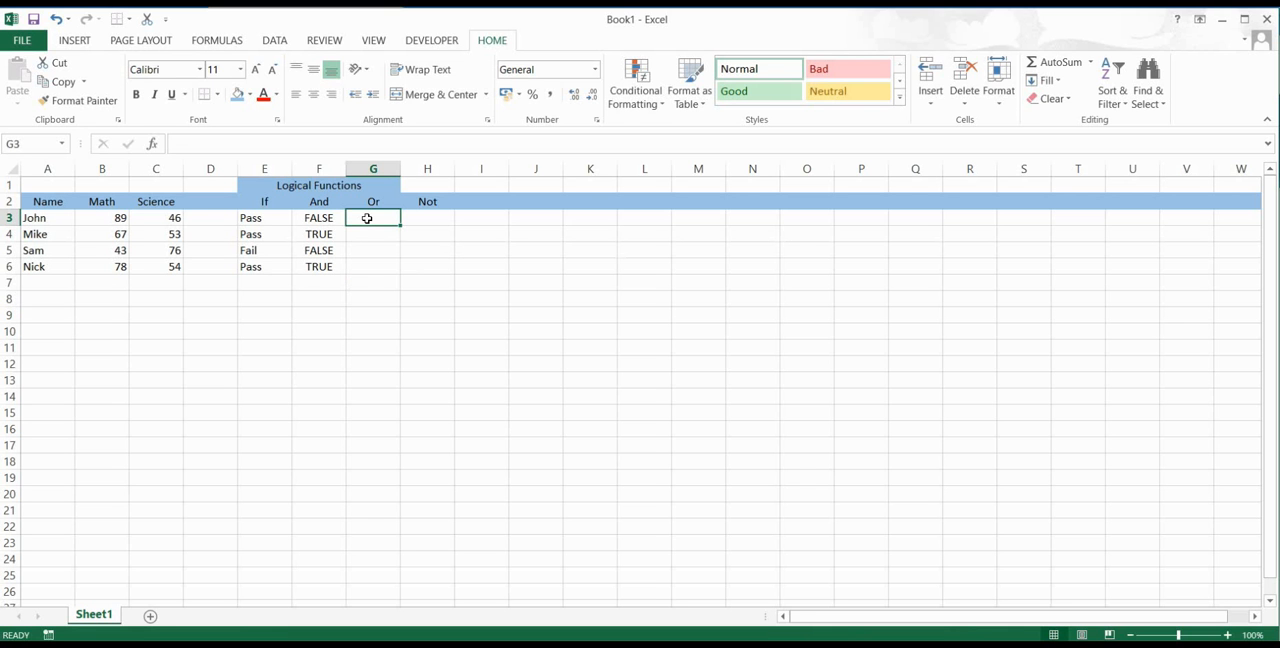
Step: Enter the formula =OR(B3>50,C3>50) in cell G3 to test whether either of the first student's scores exceeds 50
type("=")
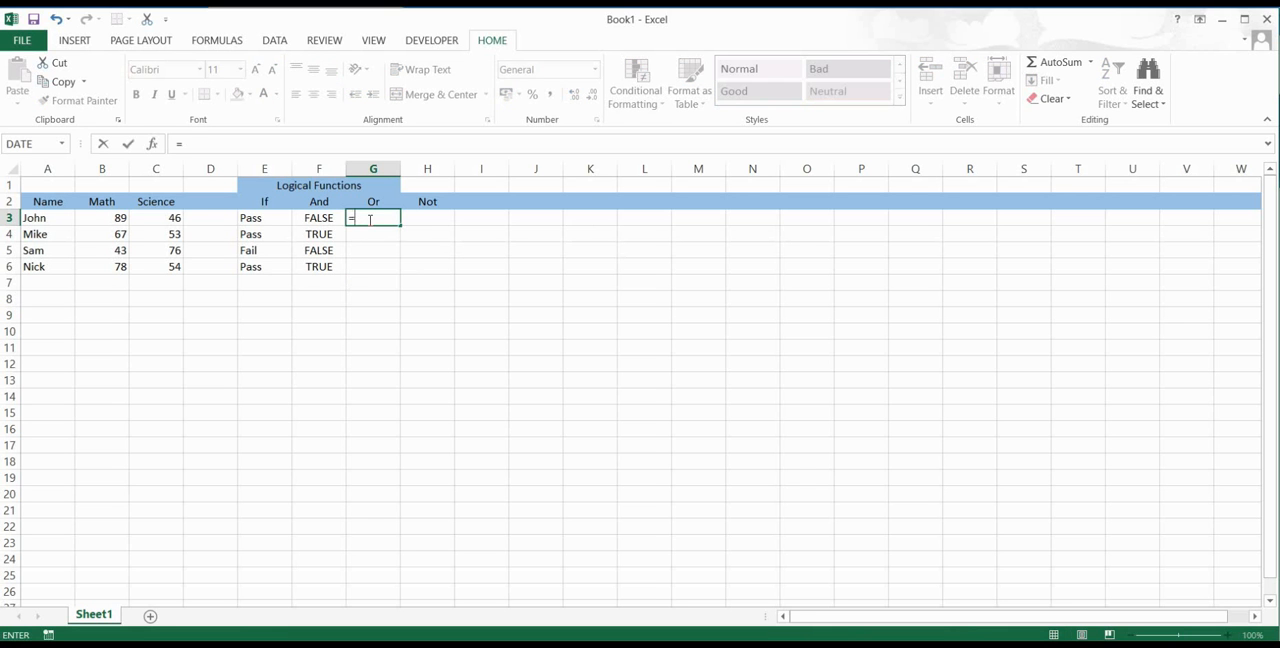
type("or(")
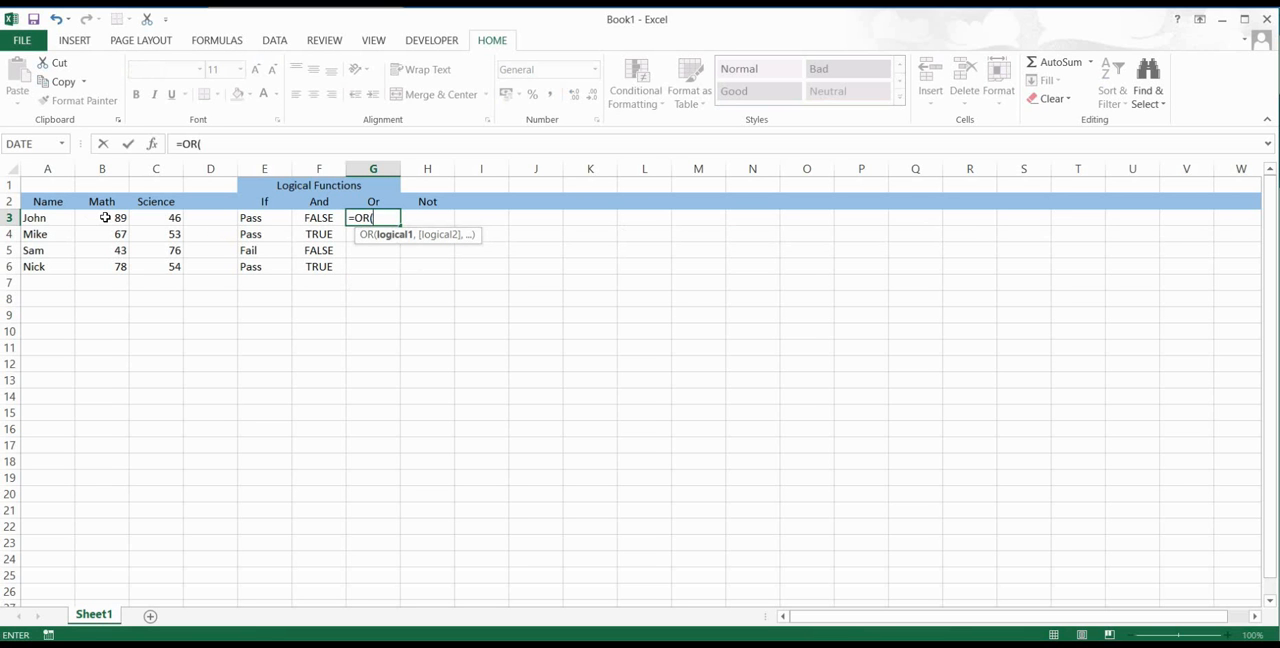
type("b")
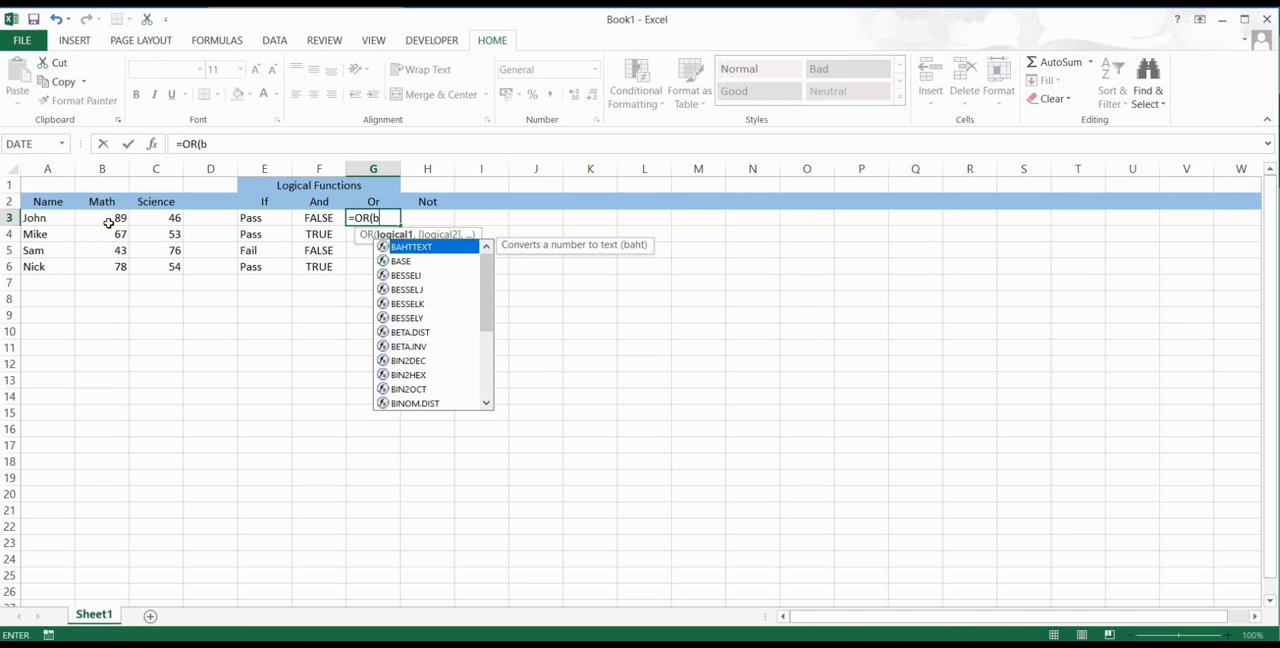
type("3>")
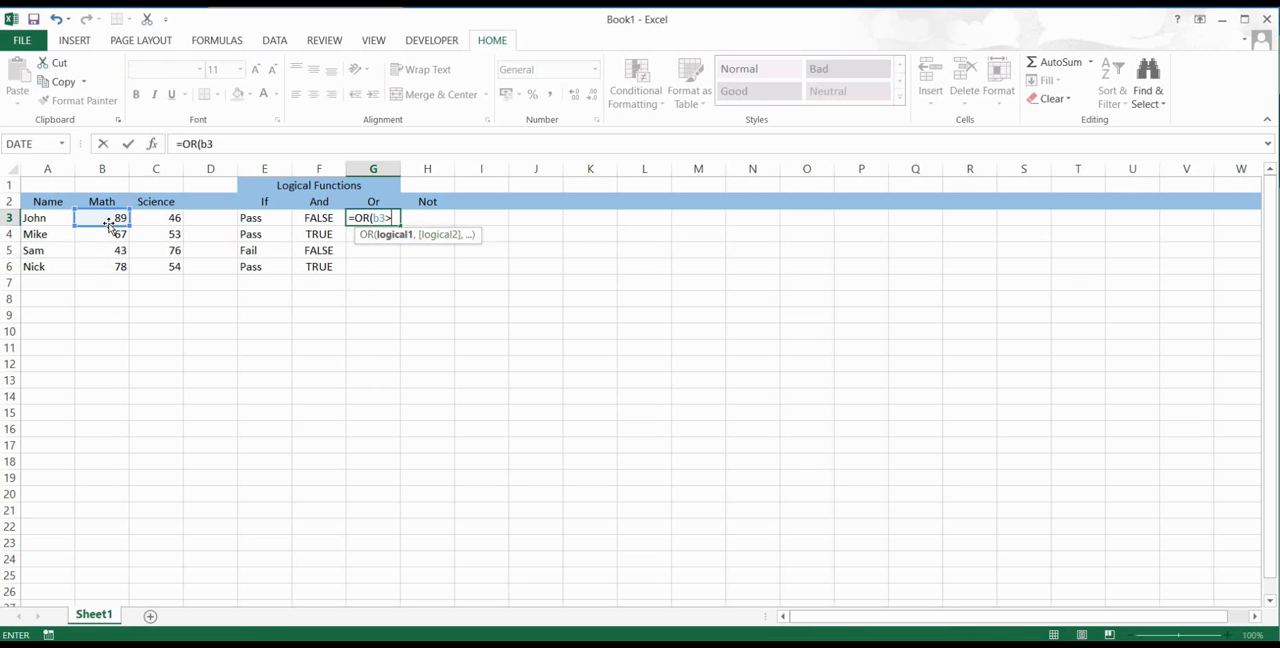
type("50,")
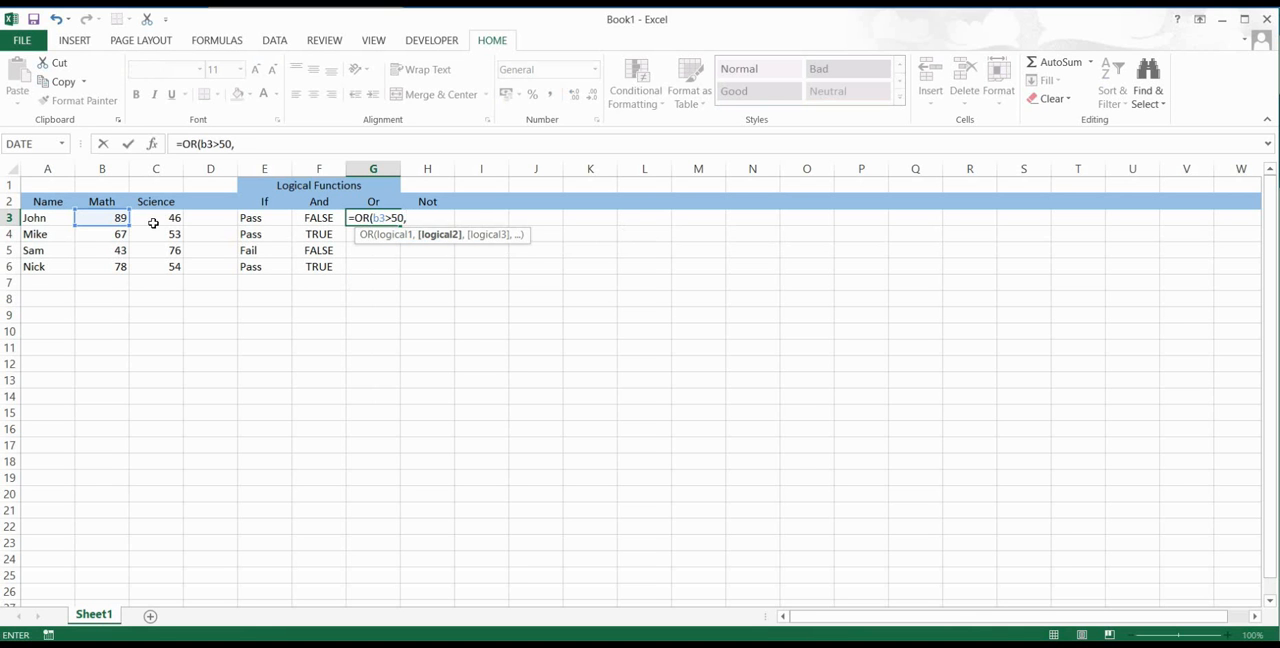
type("c3")
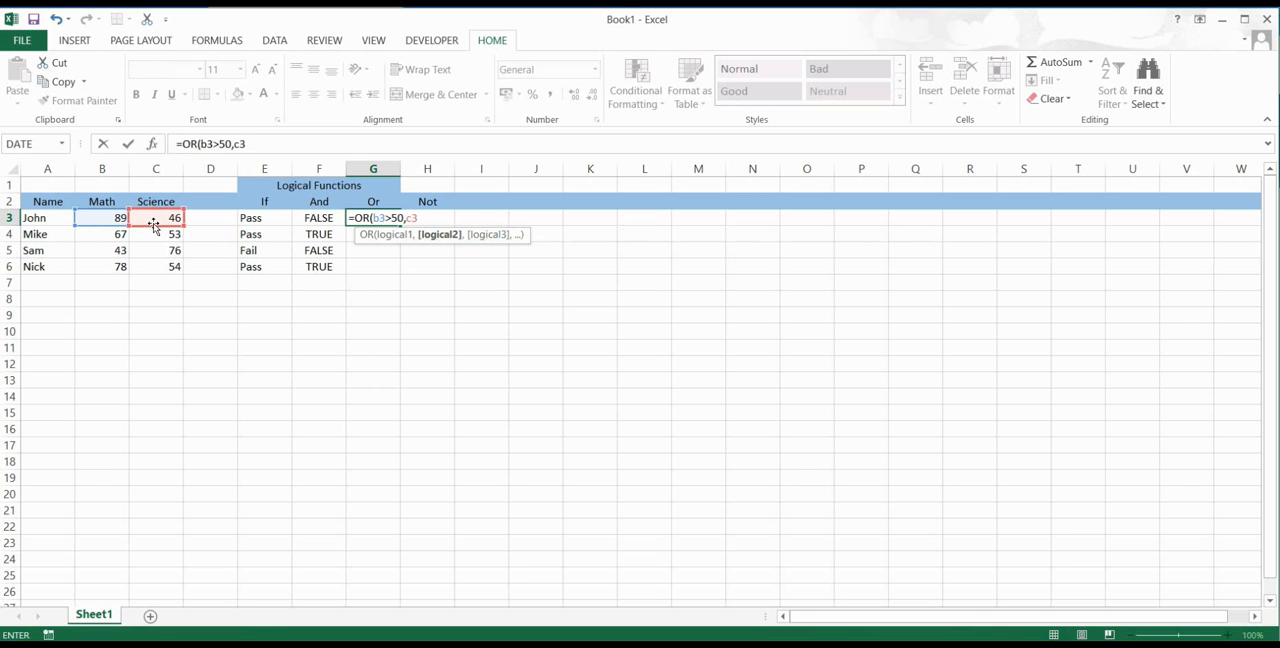
type(">50)")
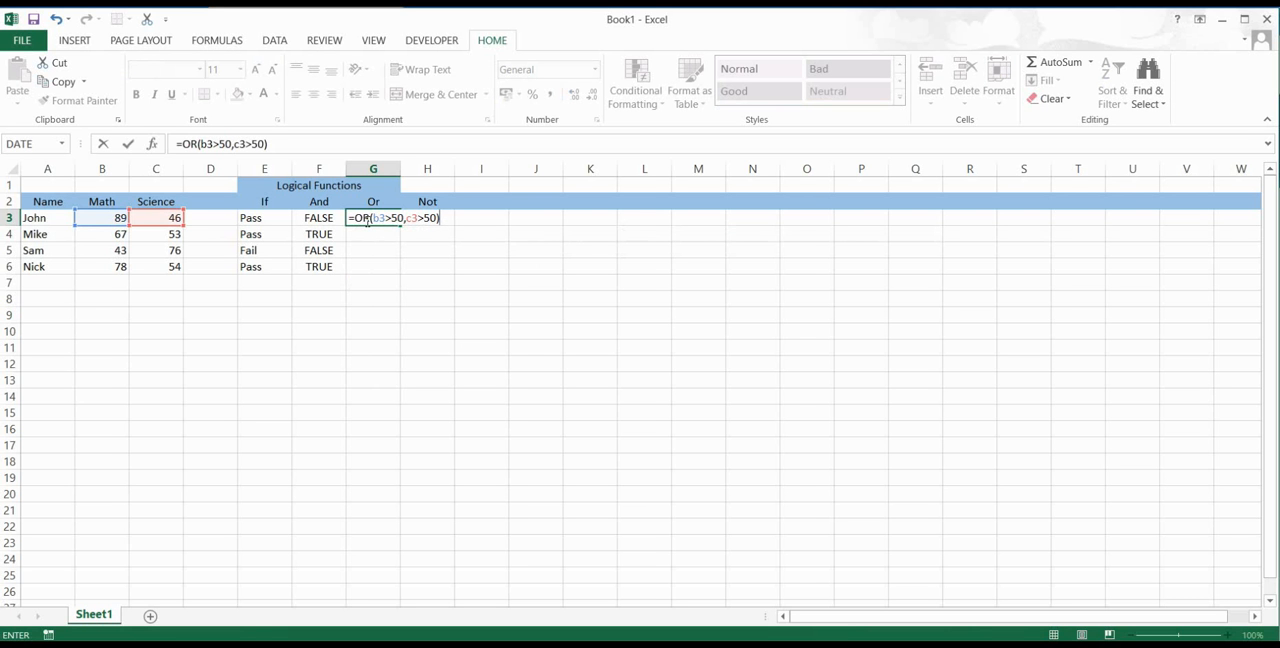
key("Return")
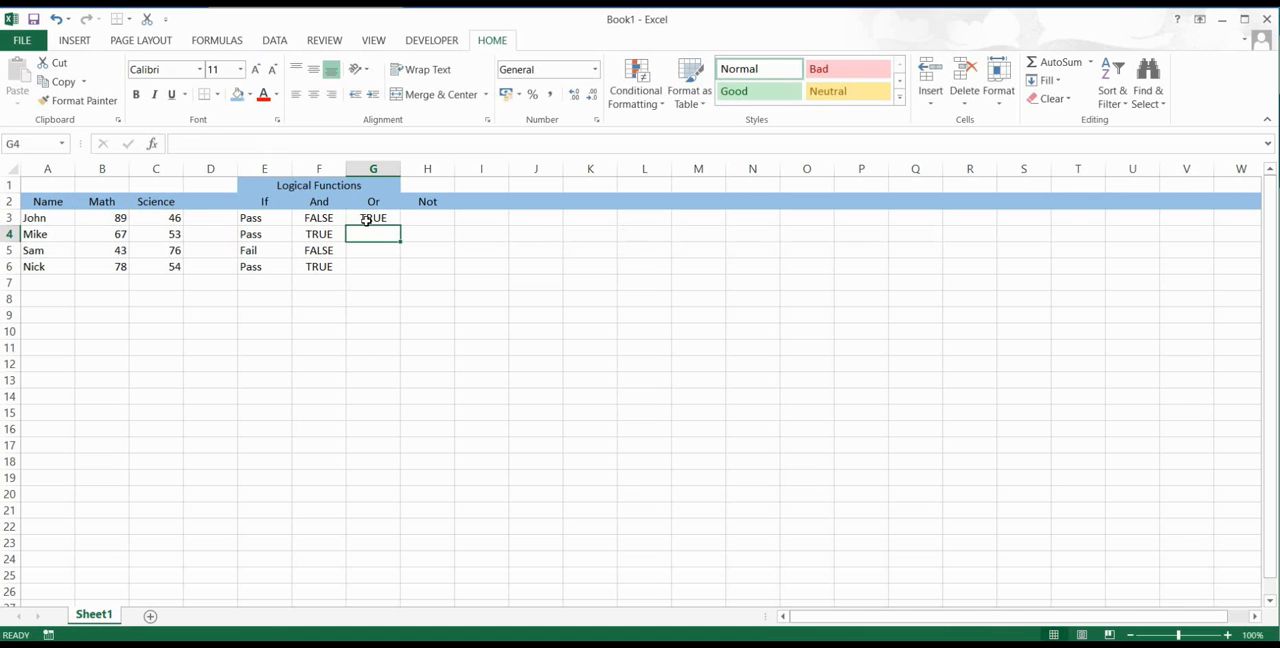
Step: Fill the OR formula from G3 down to G6 and check the formula copied into G6
left_click(372, 218)
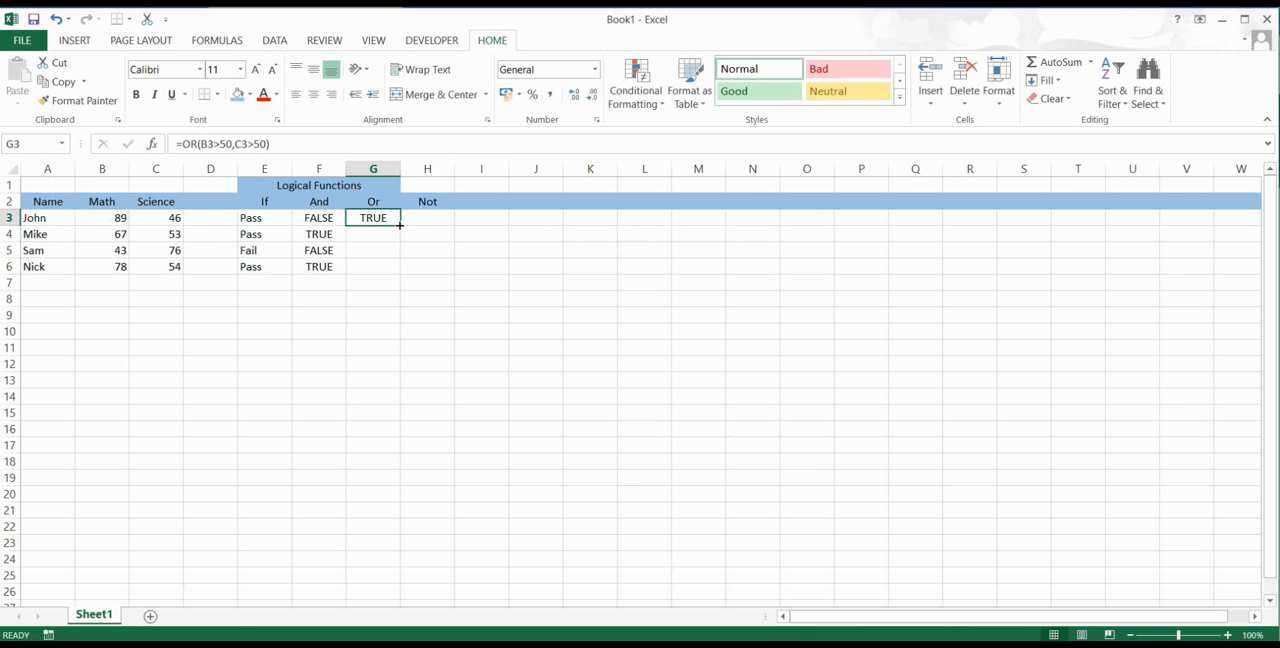
left_click_drag(399, 225, 397, 272)
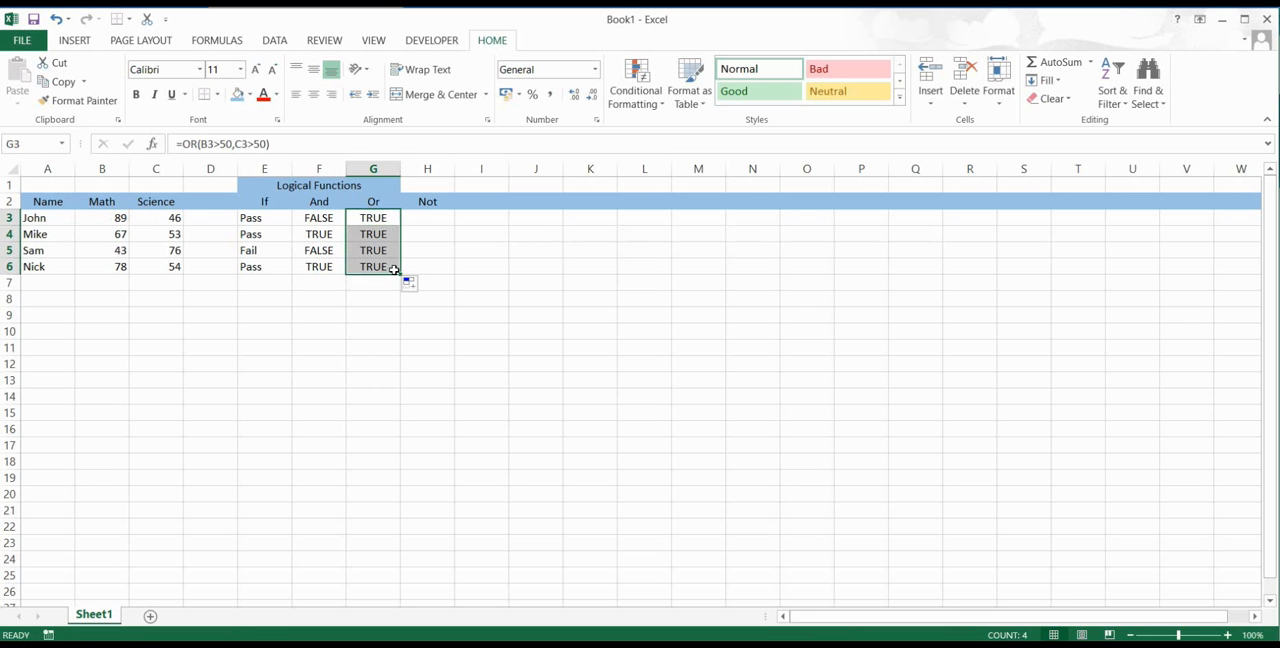
left_click(372, 266)
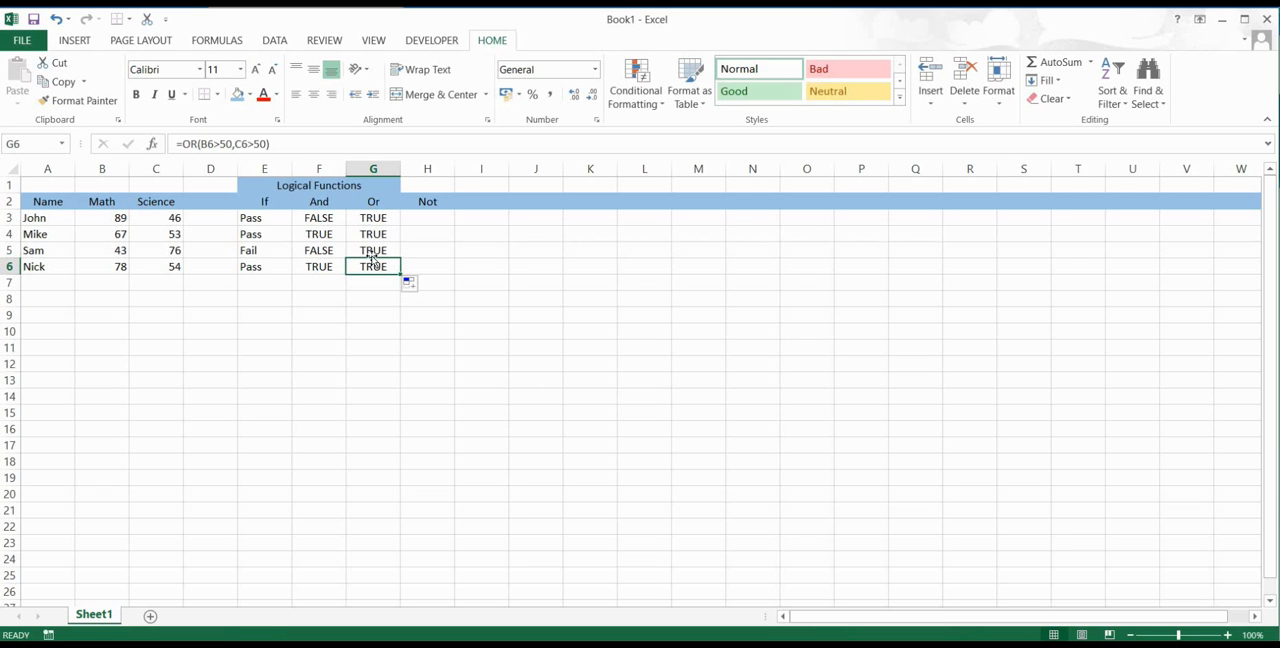
Step: Enter the formula =NOT(C3<50) in cell H3 to test that the first student's Science score is not below 50
left_click(440, 217)
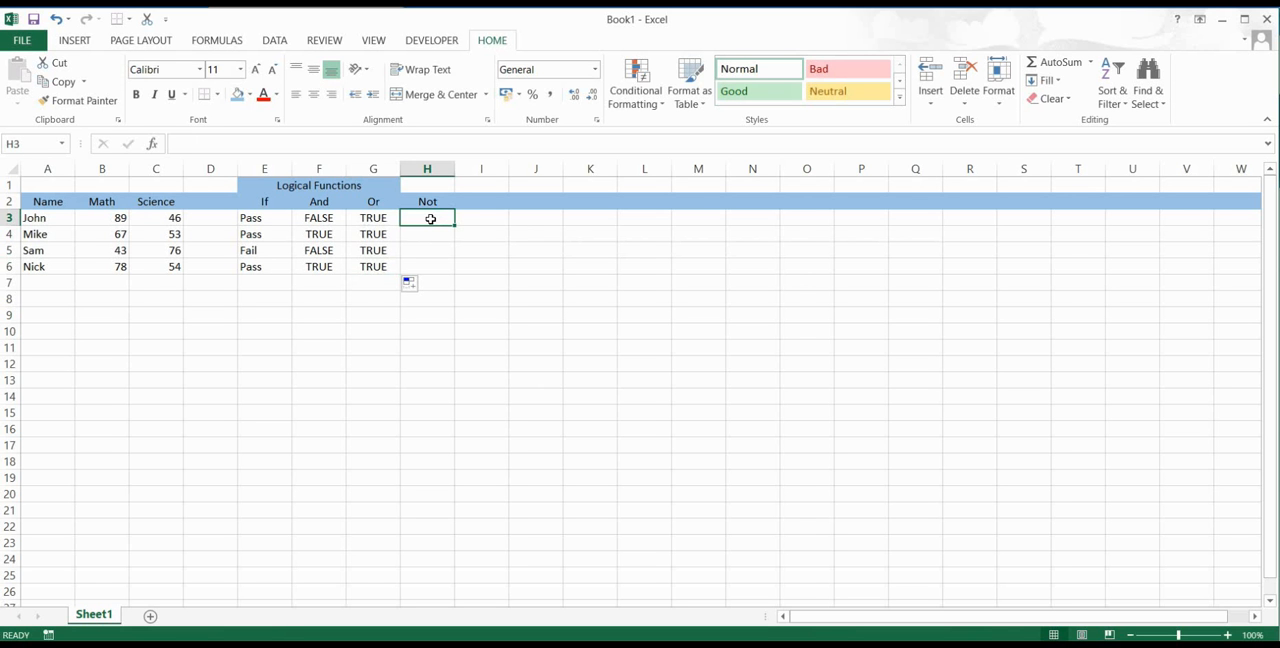
type("=")
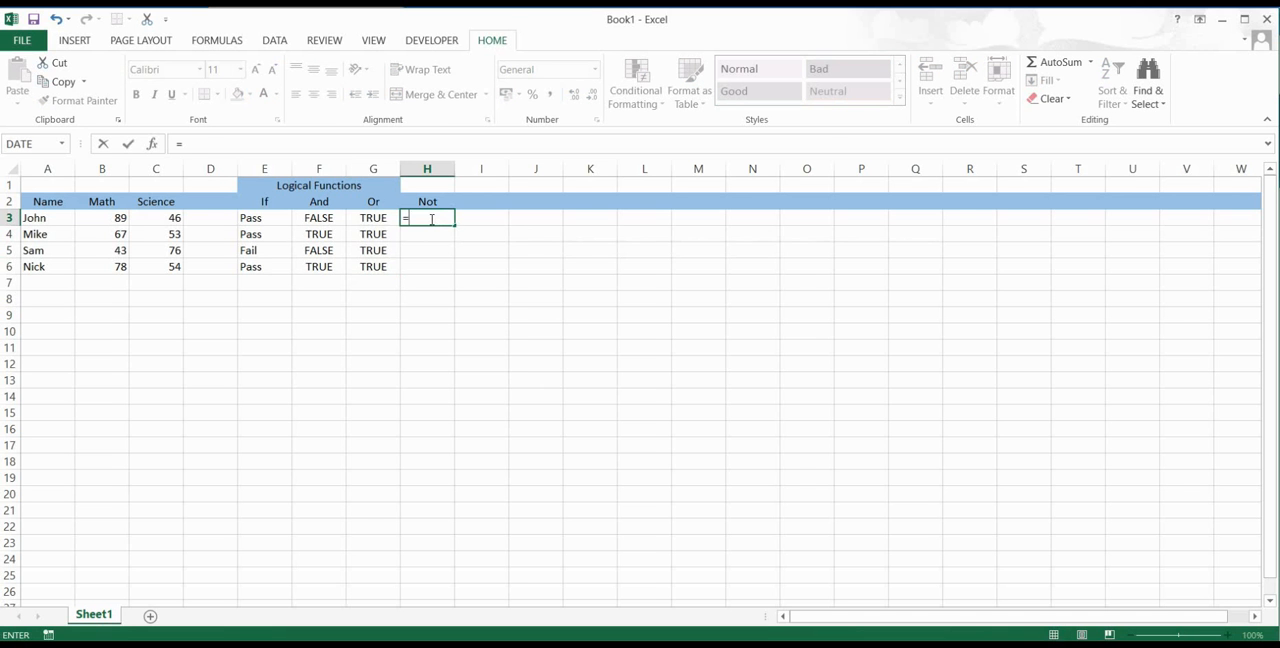
type("not")
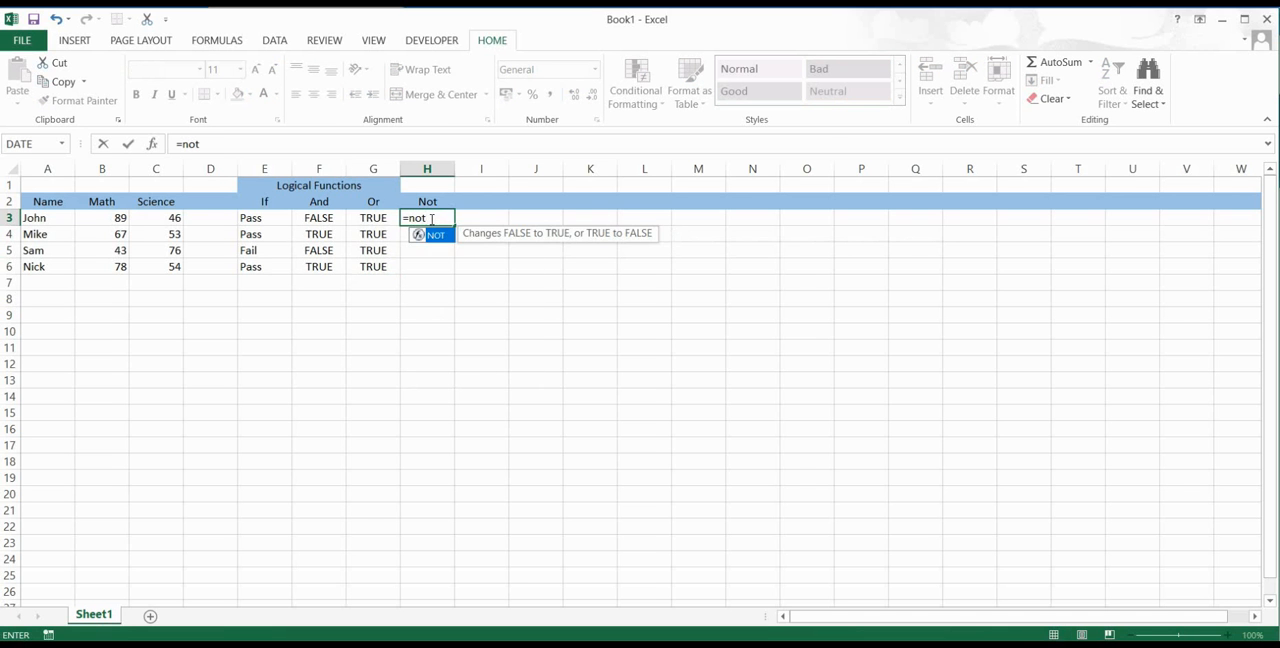
key("Tab")
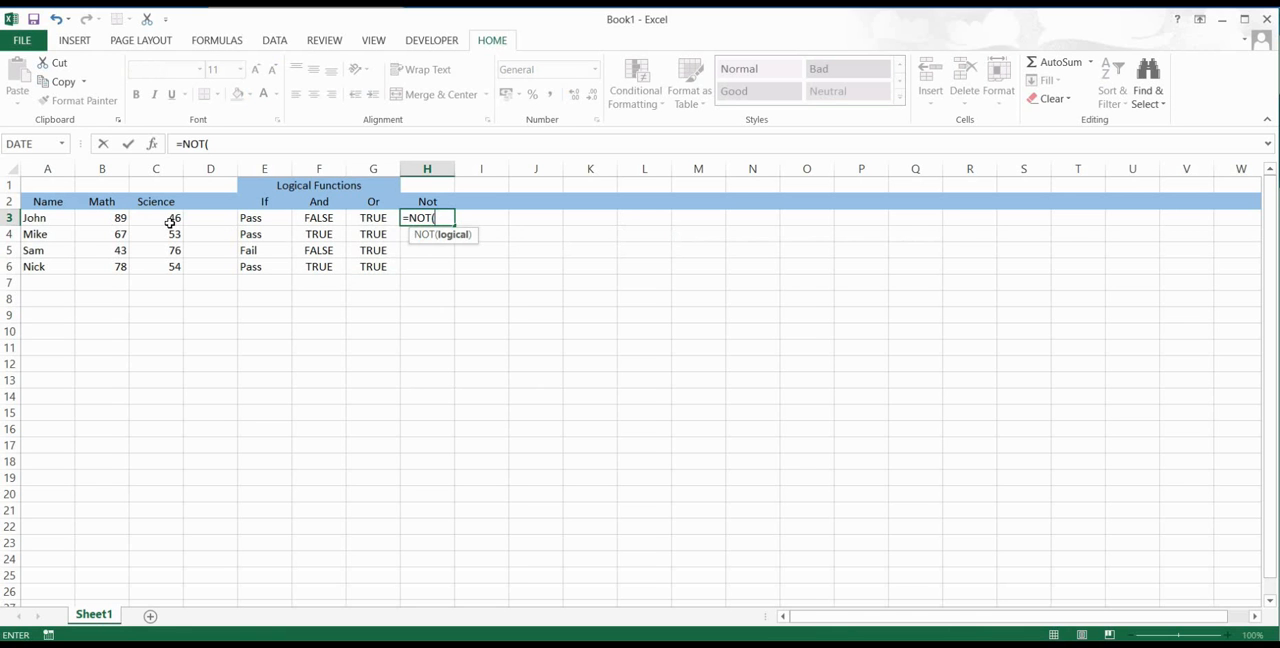
type("c3")
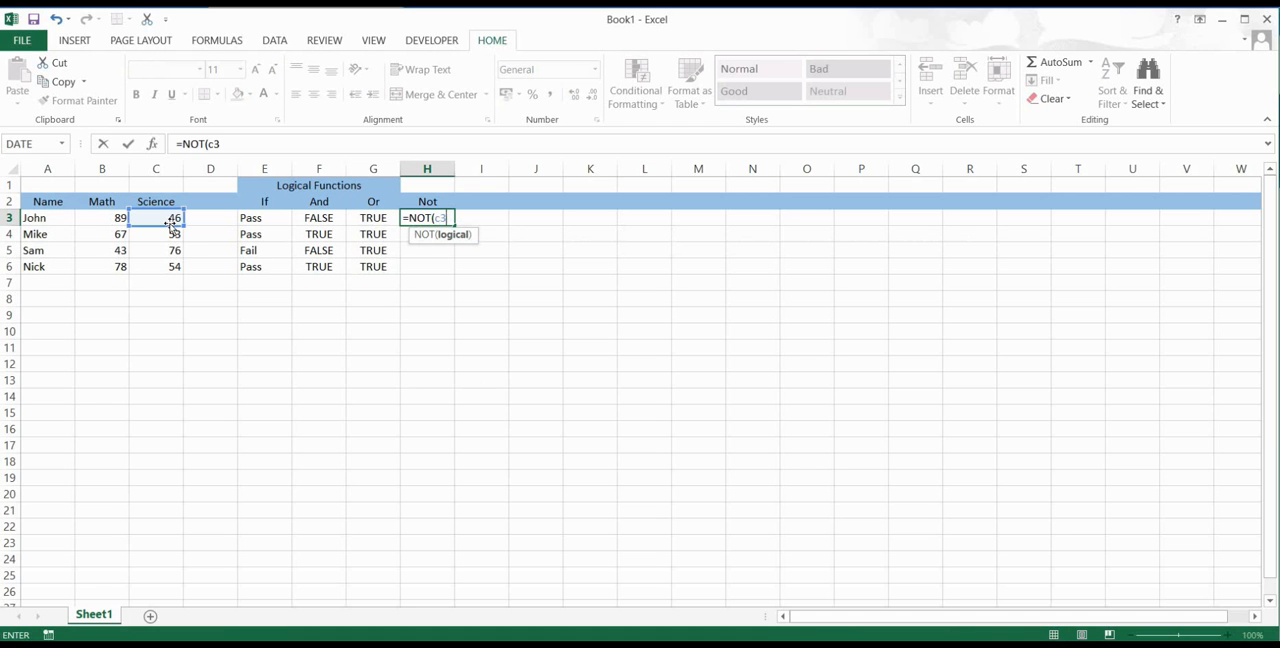
type("<50)")
key("Return")
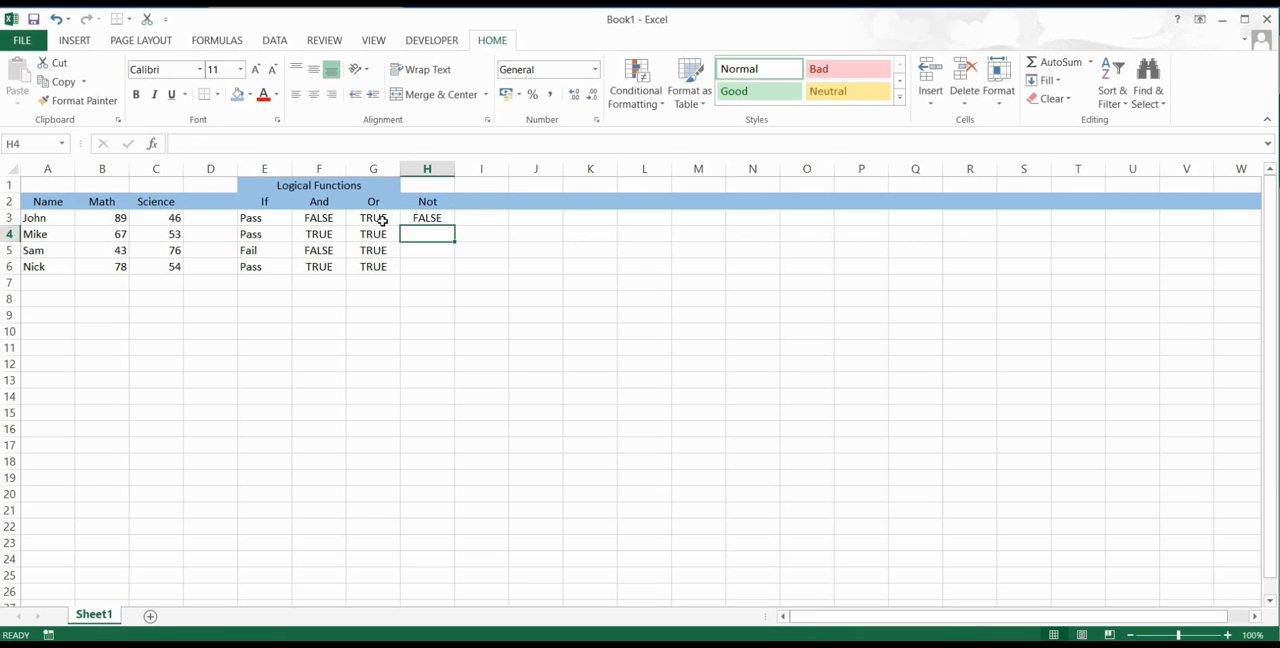
Step: Fill the NOT formula from H3 down to H6 and check the copies in H4 to H6 against the Science scores
left_click(436, 216)
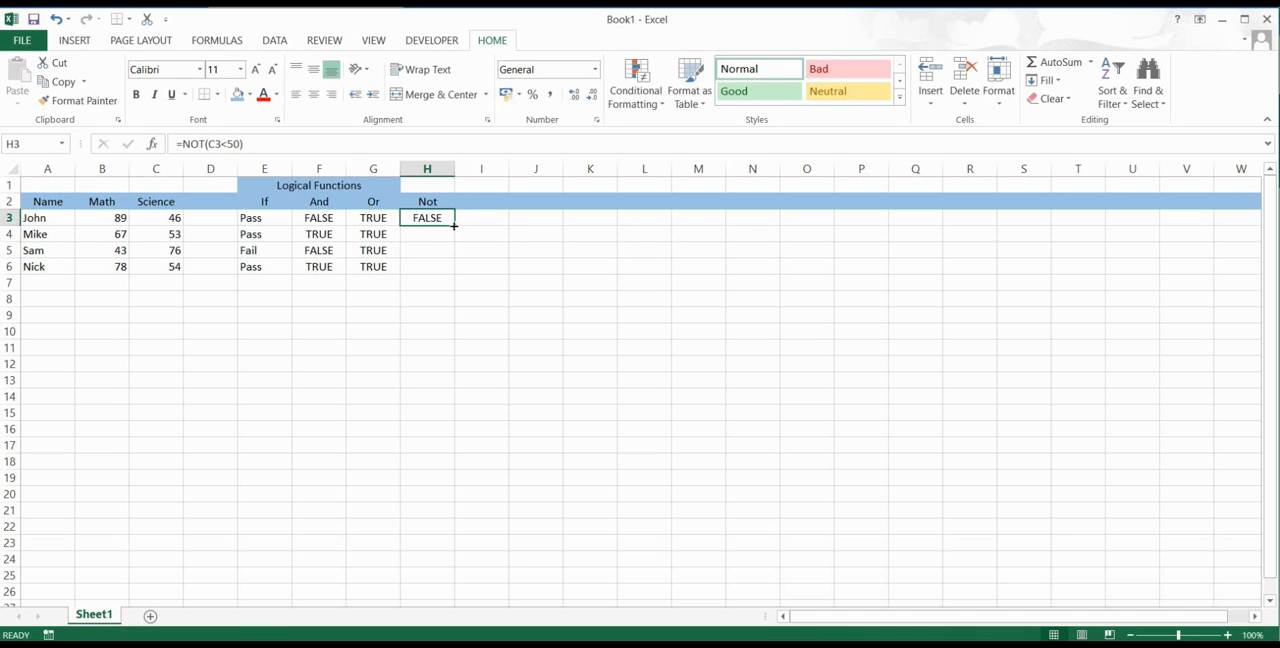
left_click_drag(455, 226, 456, 273)
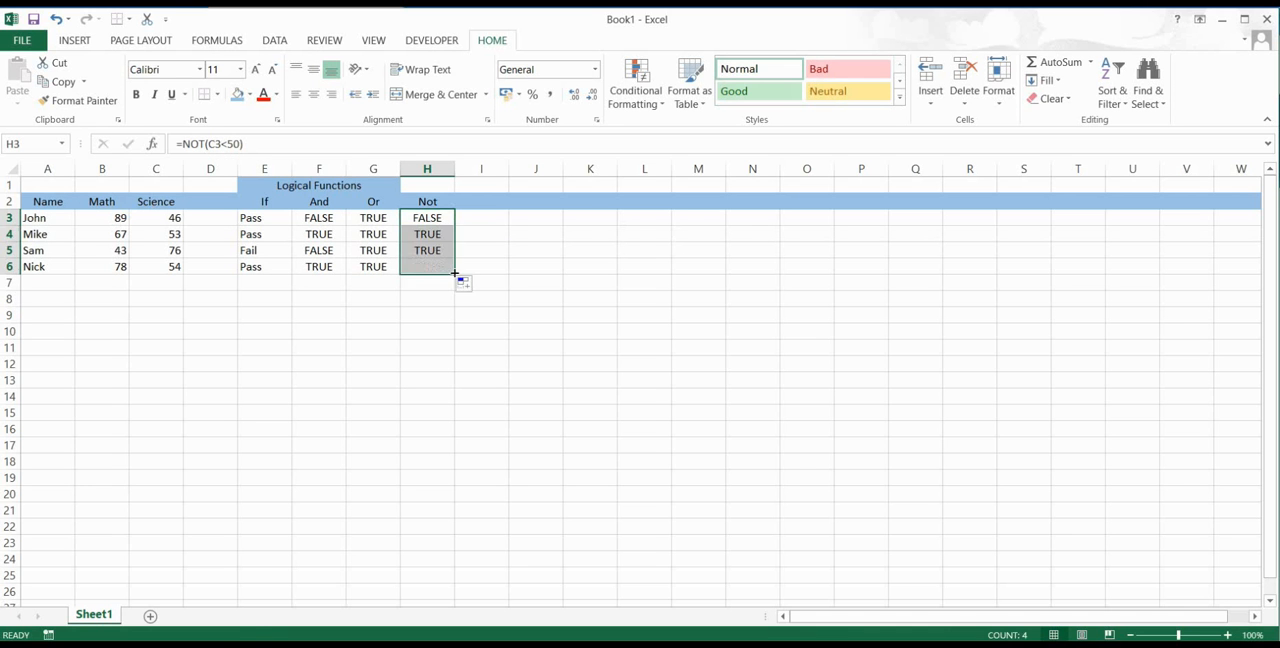
left_click(422, 233)
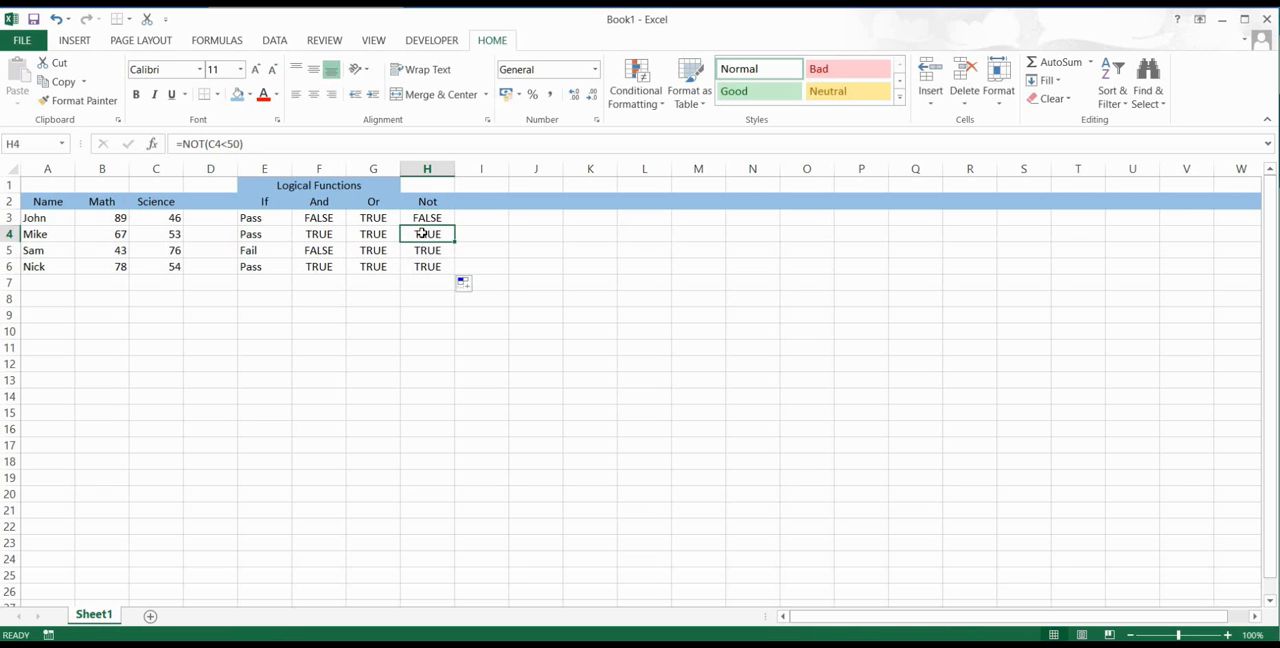
left_click(170, 232)
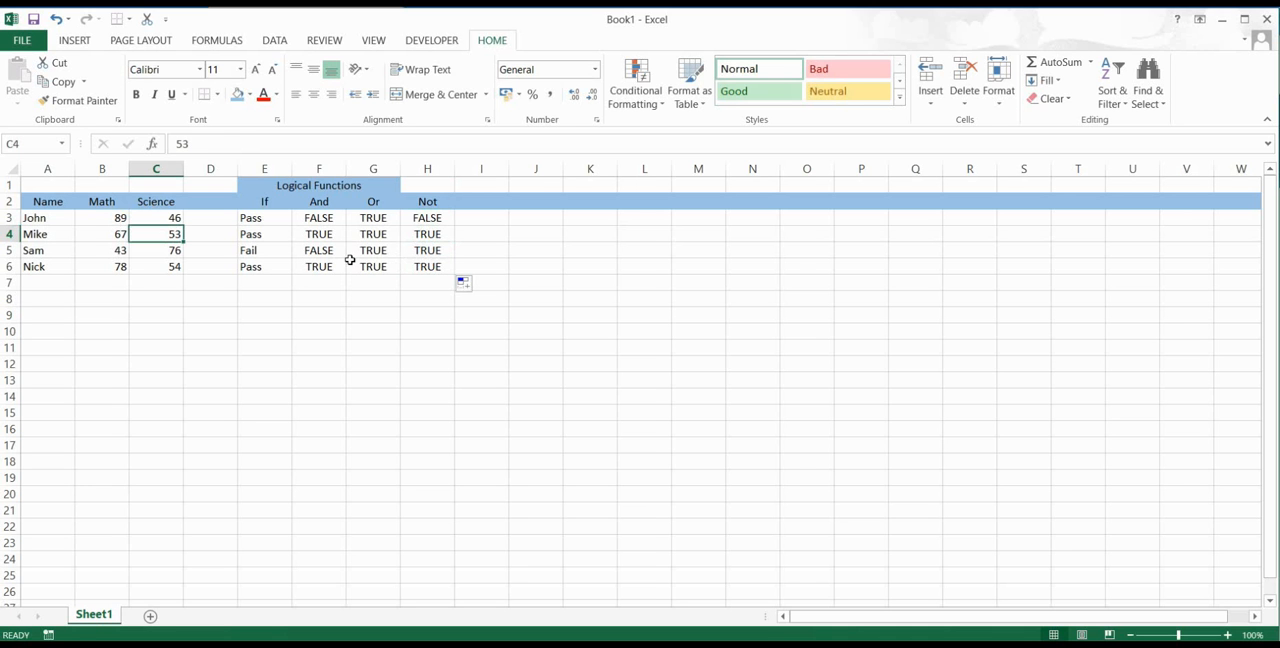
left_click(435, 238)
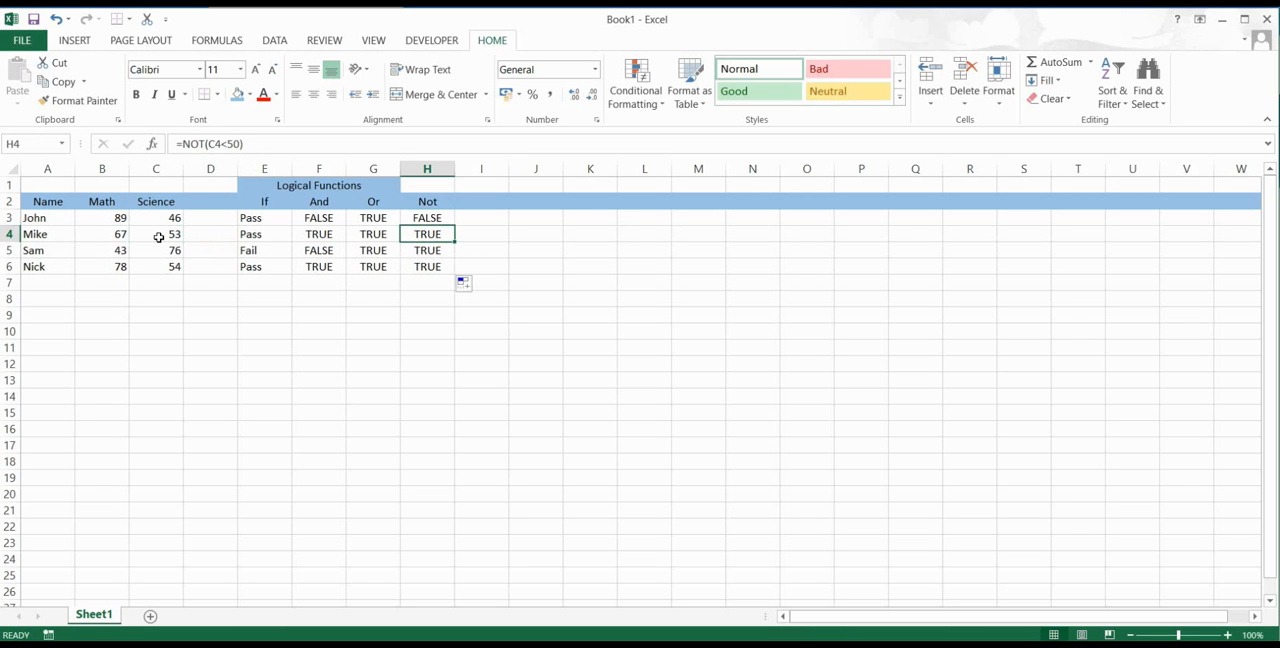
left_click(425, 251)
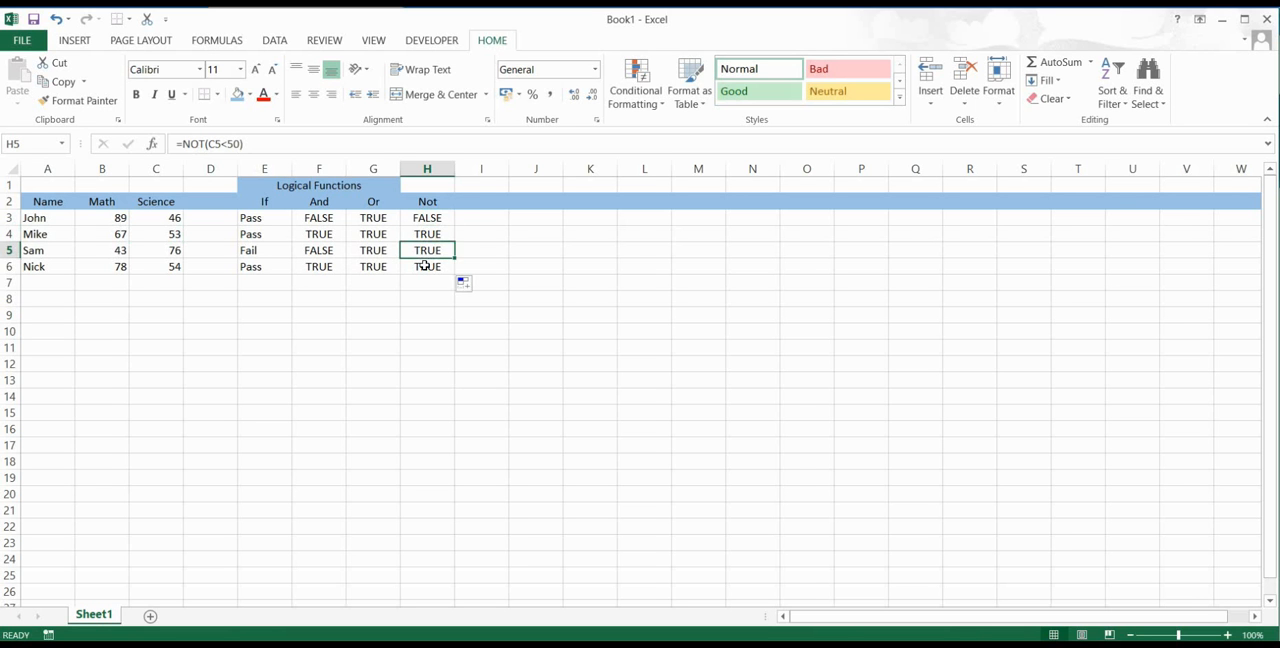
left_click(425, 266)
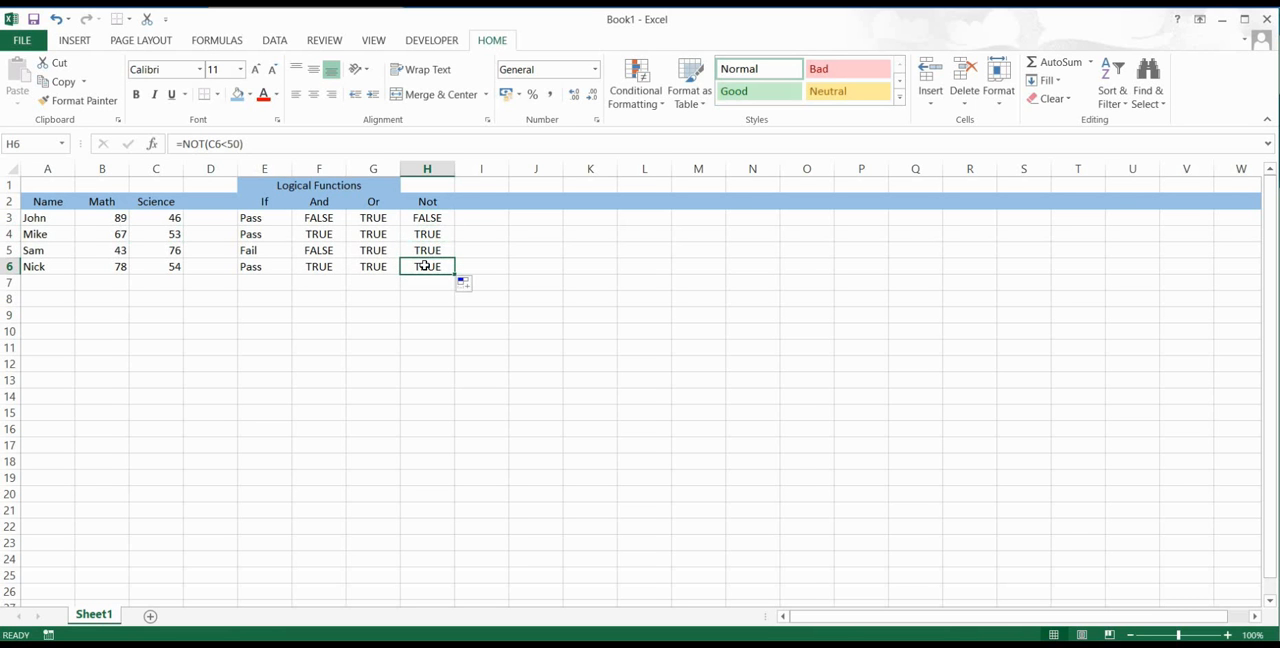